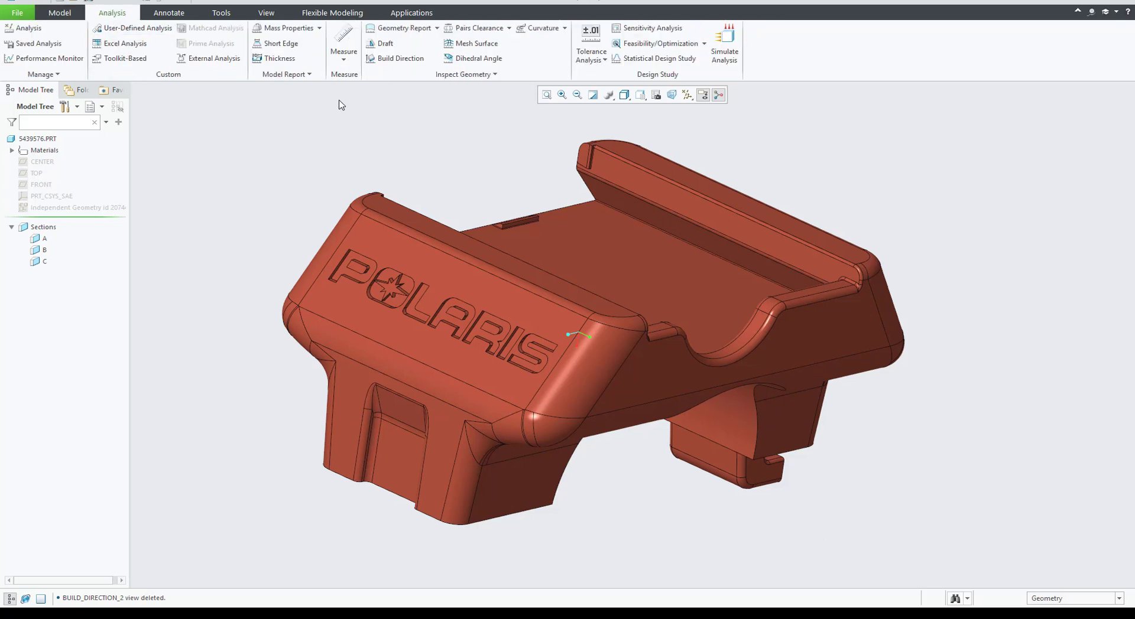
- Create a Build Direction analysis on the TOP datum plane and save view BUILD_DIRECTION_1
left_click(385, 62)
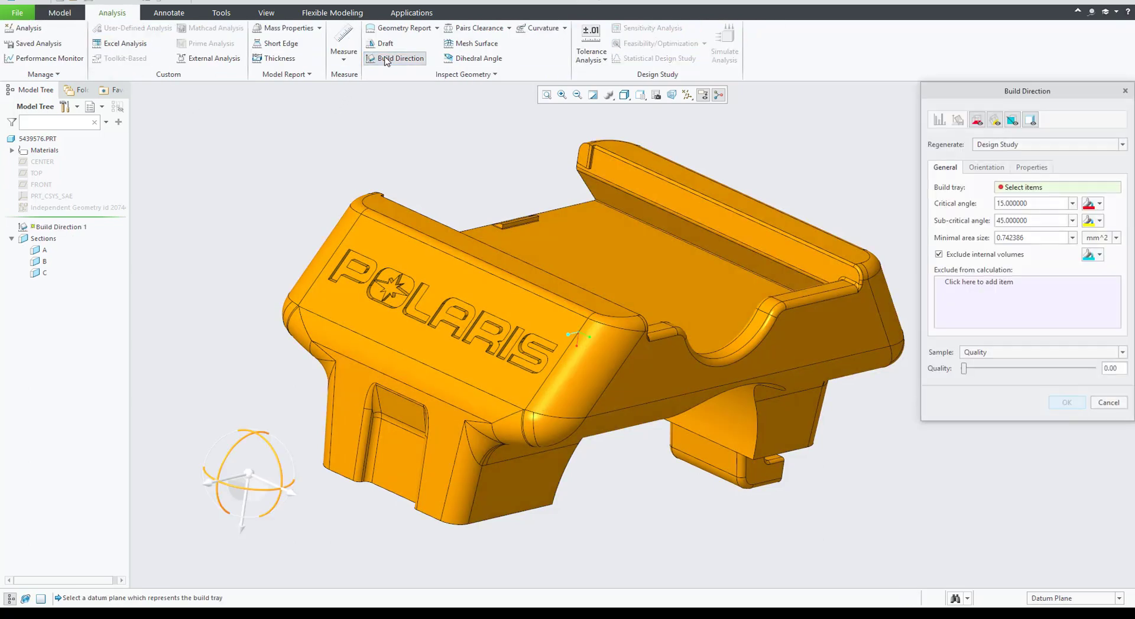
left_click(33, 173)
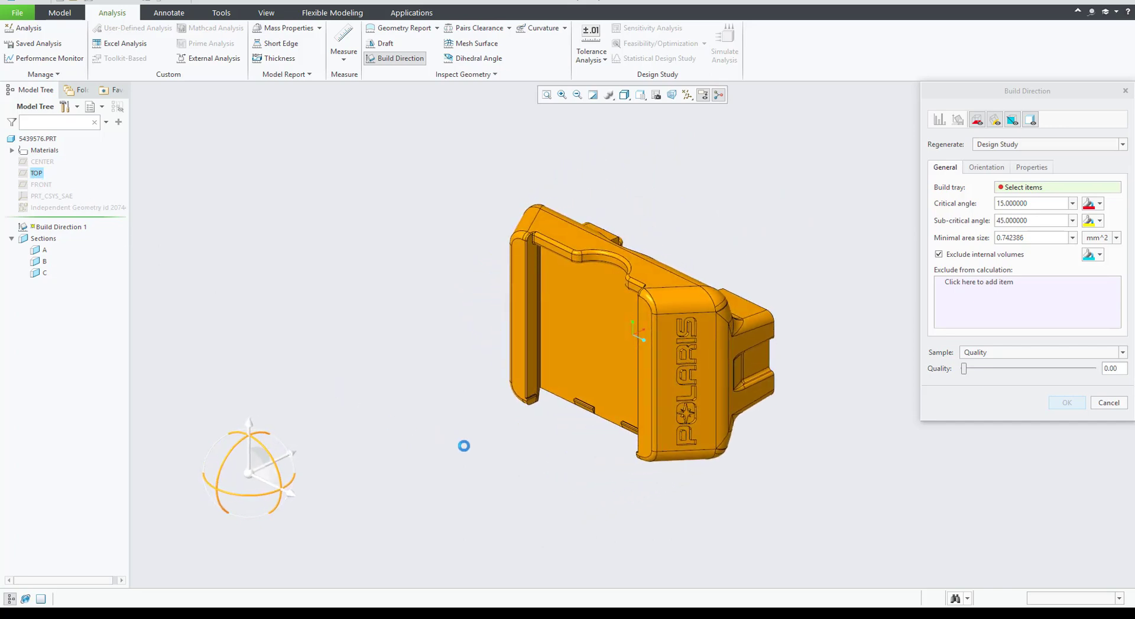
mouse_move(479, 438)
middle_mouse_down()
mouse_move(424, 375)
mouse_move(463, 433)
middle_mouse_up()
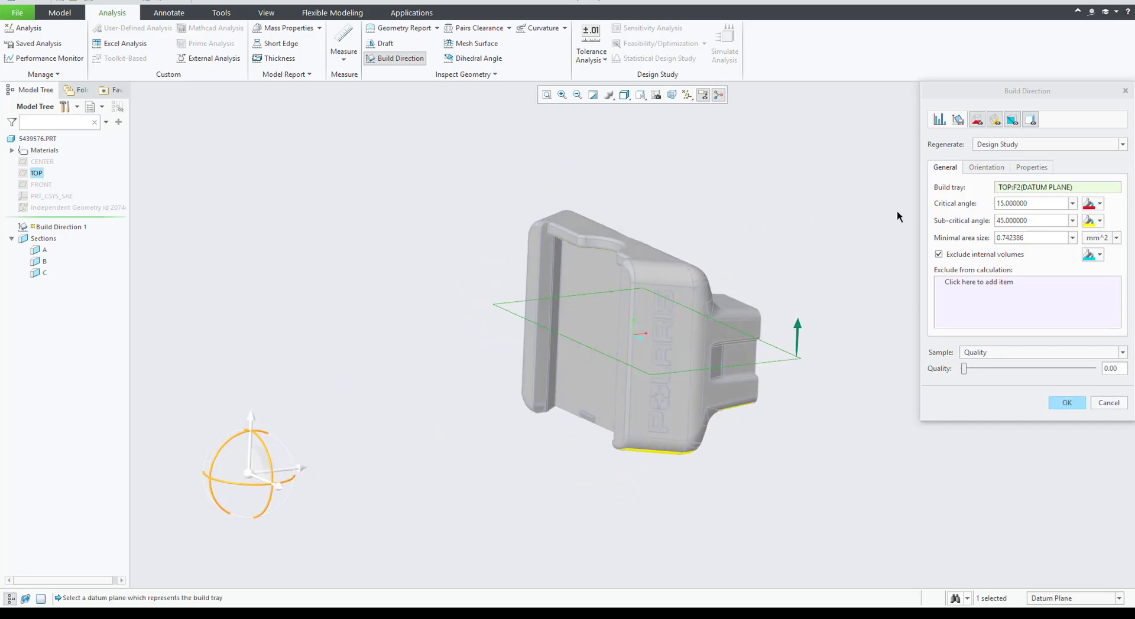
left_click(952, 123)
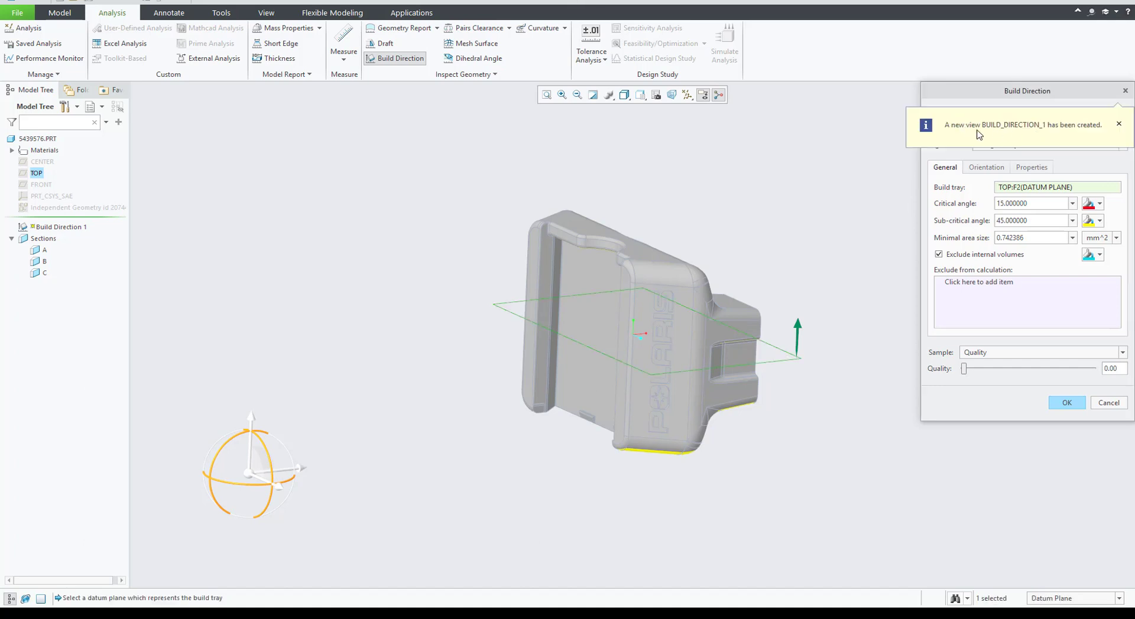
- Finish the build direction analysis and switch to the BUILD_DIRECTION_1 saved view
left_click(1067, 403)
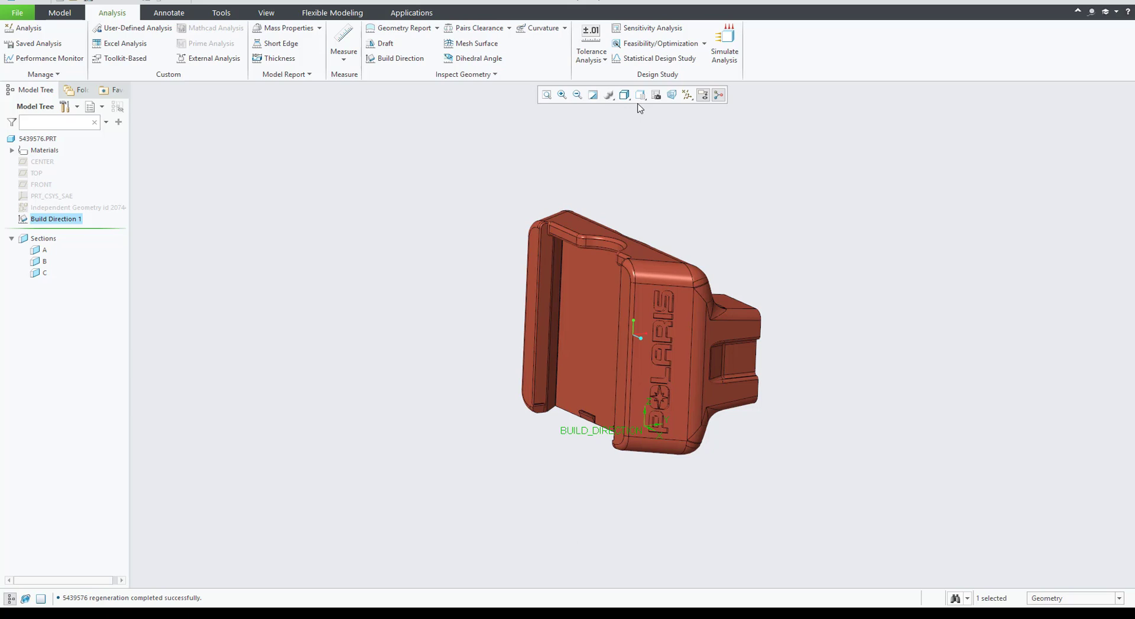
left_click(640, 96)
left_click(663, 149)
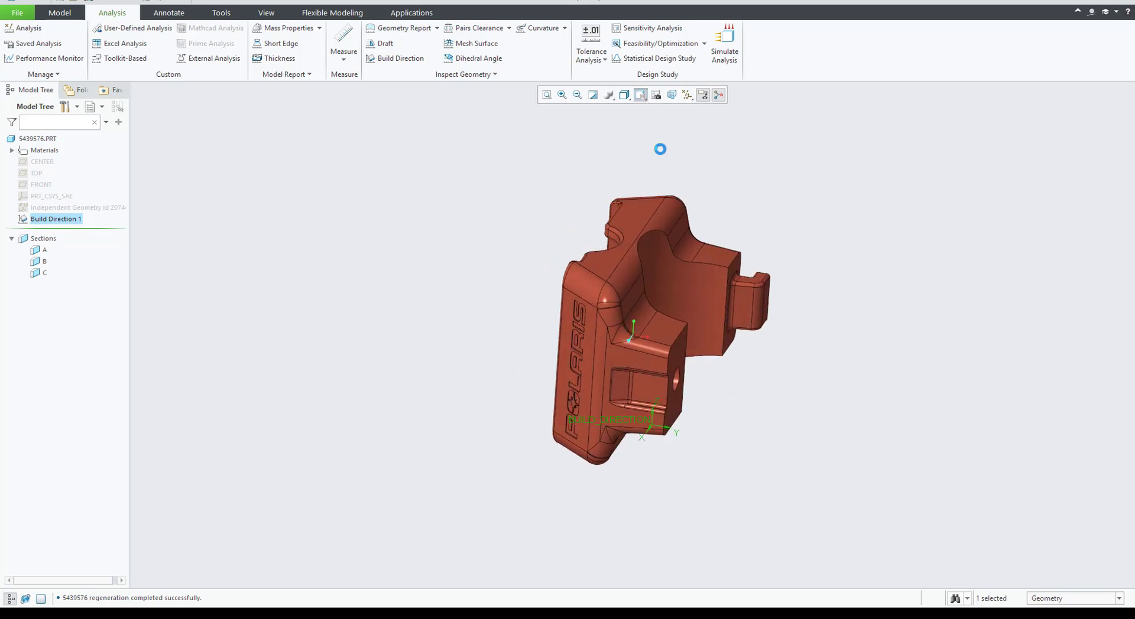
scroll(629, 388, "up", 5)
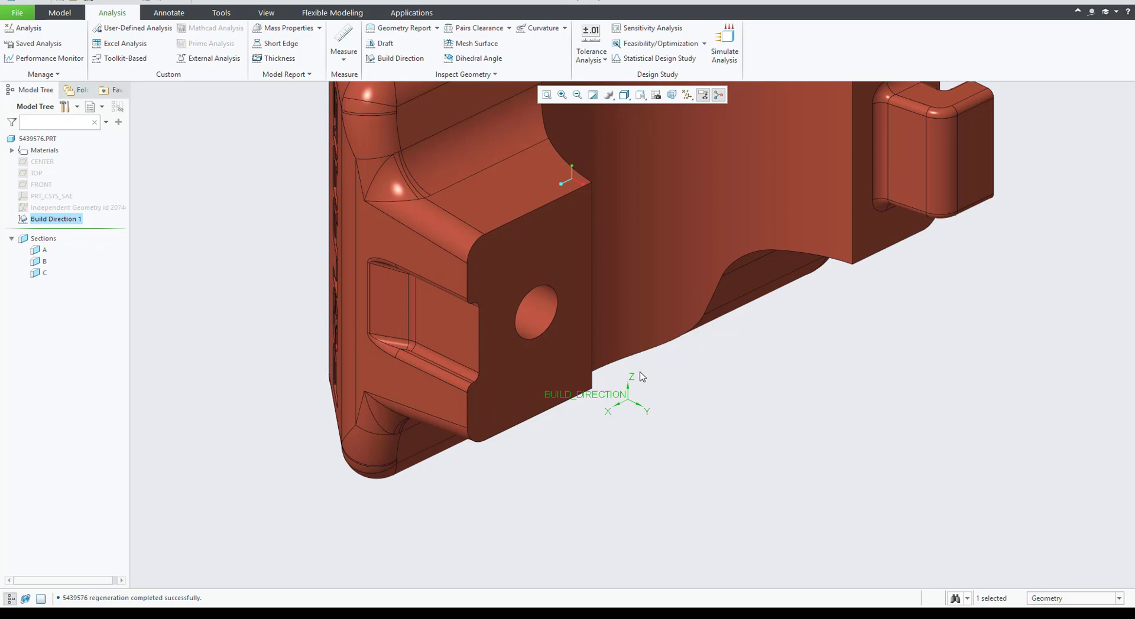
scroll(642, 378, "down", 5)
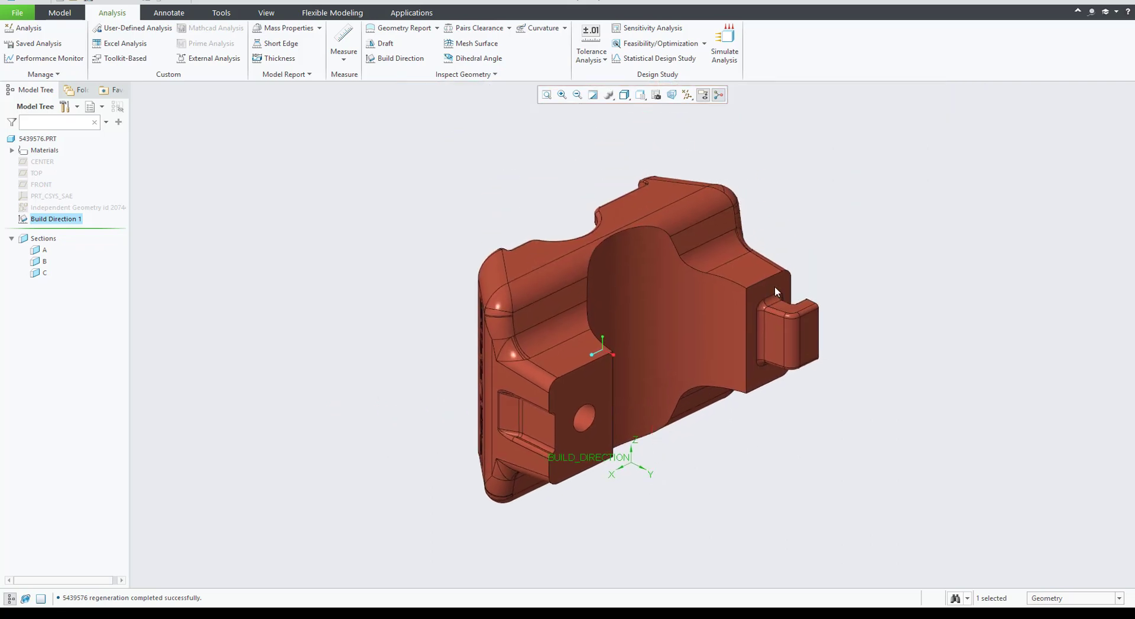
- Reapply the BUILD_DIRECTION_1 orientation and shift the part slightly left to centre it
left_click(641, 95)
left_click(662, 168)
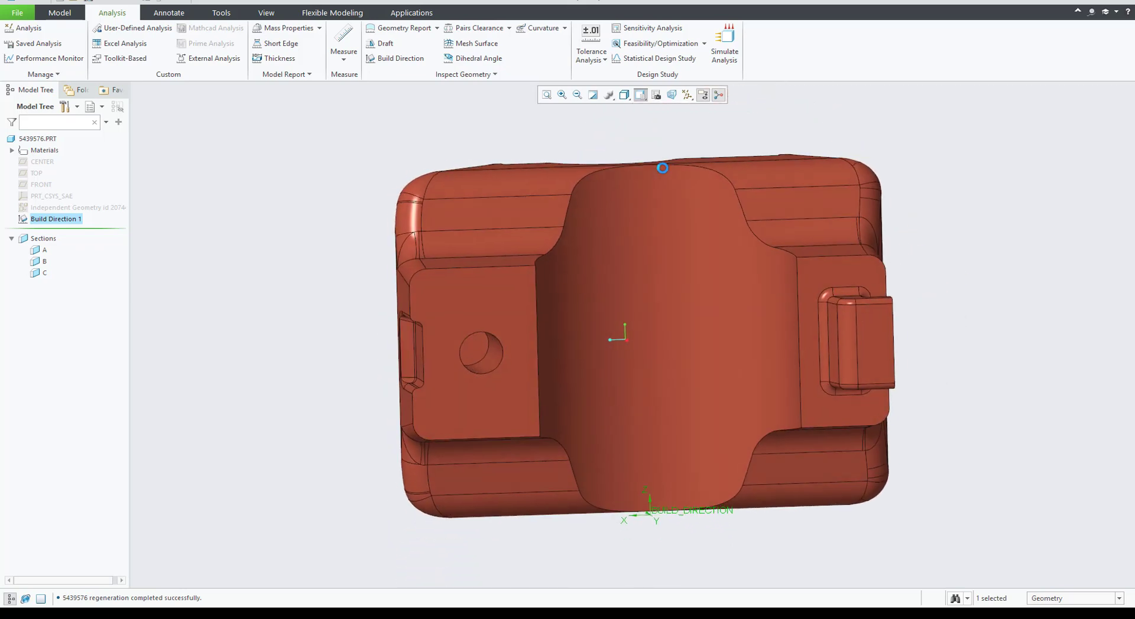
scroll(653, 532, "up", 3)
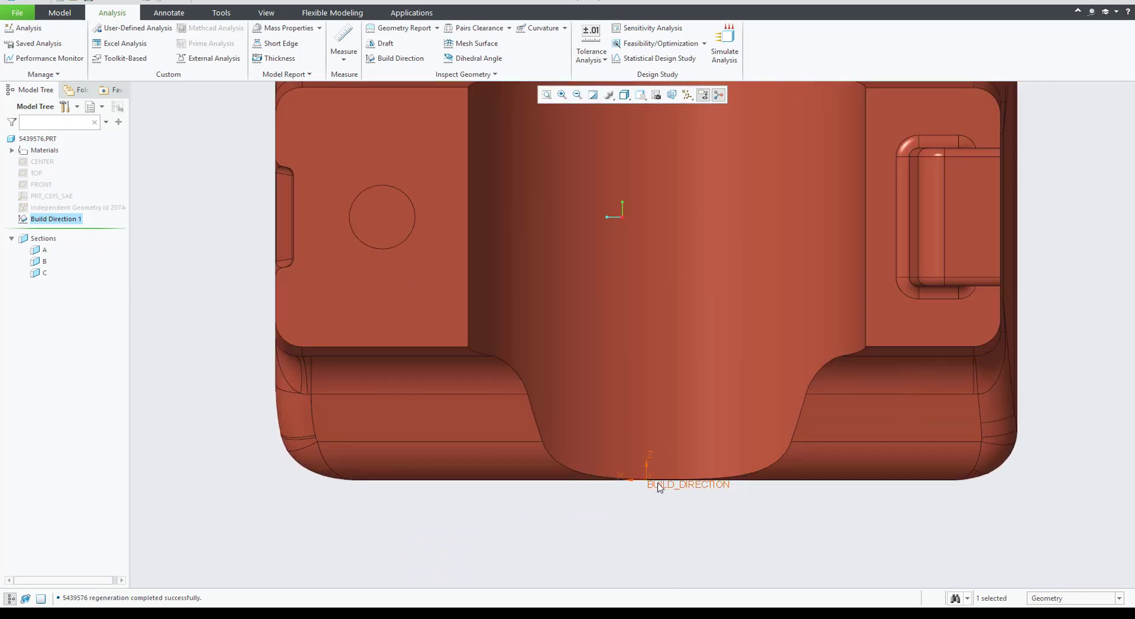
scroll(662, 517, "down", 3)
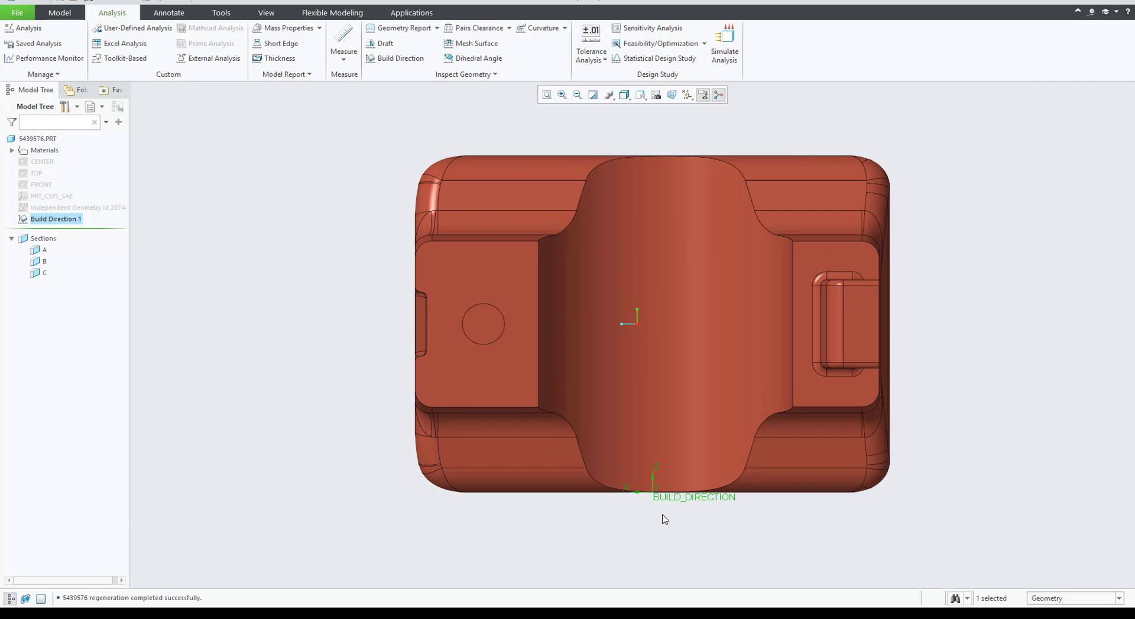
middle_click_drag(659, 519, 623, 520, "shift")
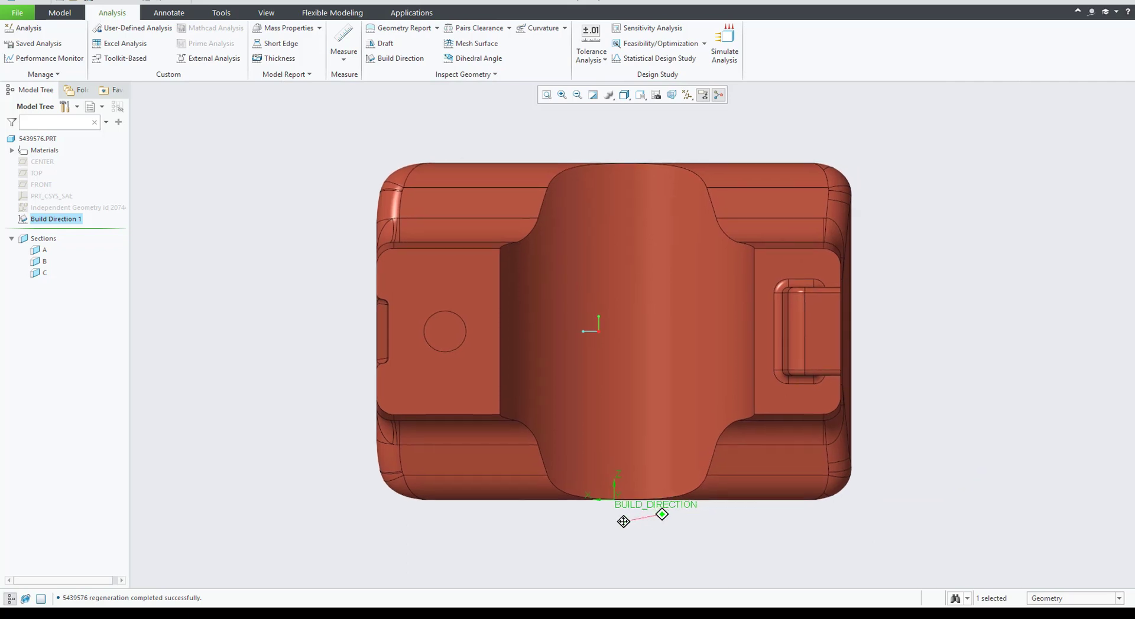
- Start a new Lattice feature from Model > Engineering
left_click(60, 19)
left_click(427, 76)
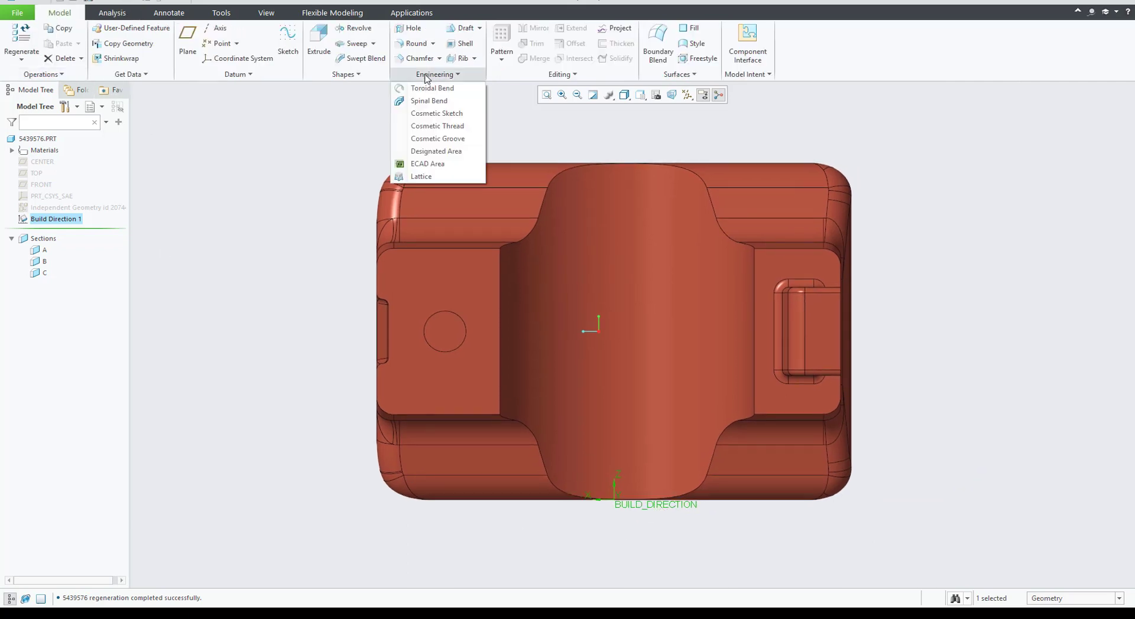
left_click(421, 176)
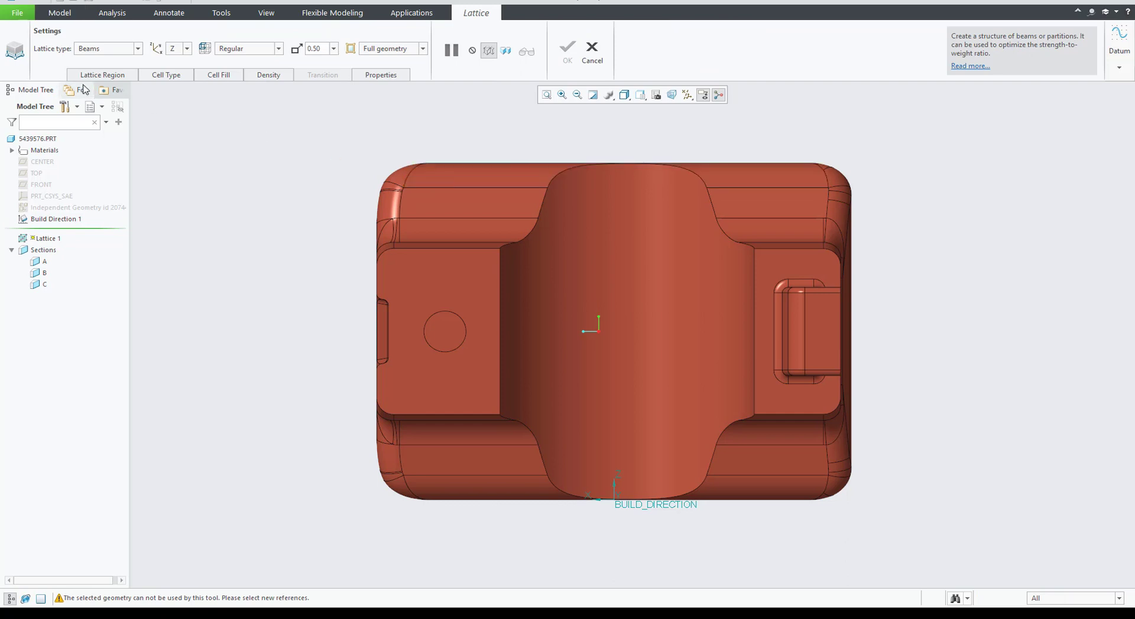
- Set the lattice to replace the solid and create a shell 0.11 thick
left_click(89, 75)
left_click(80, 102)
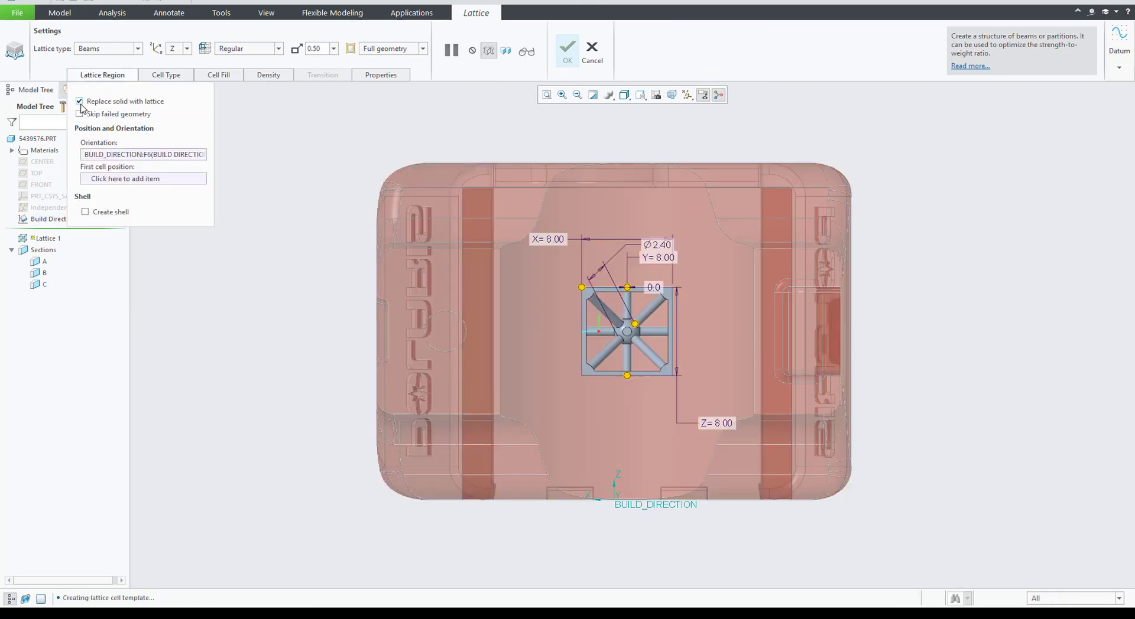
left_click(85, 212)
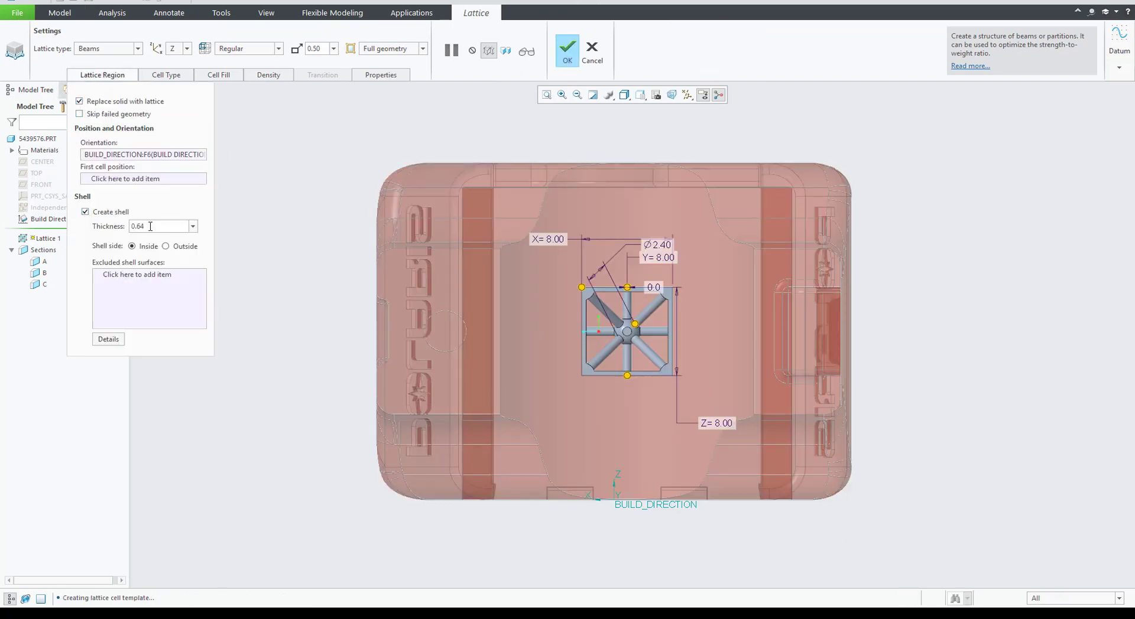
double_click(154, 224)
type(".")
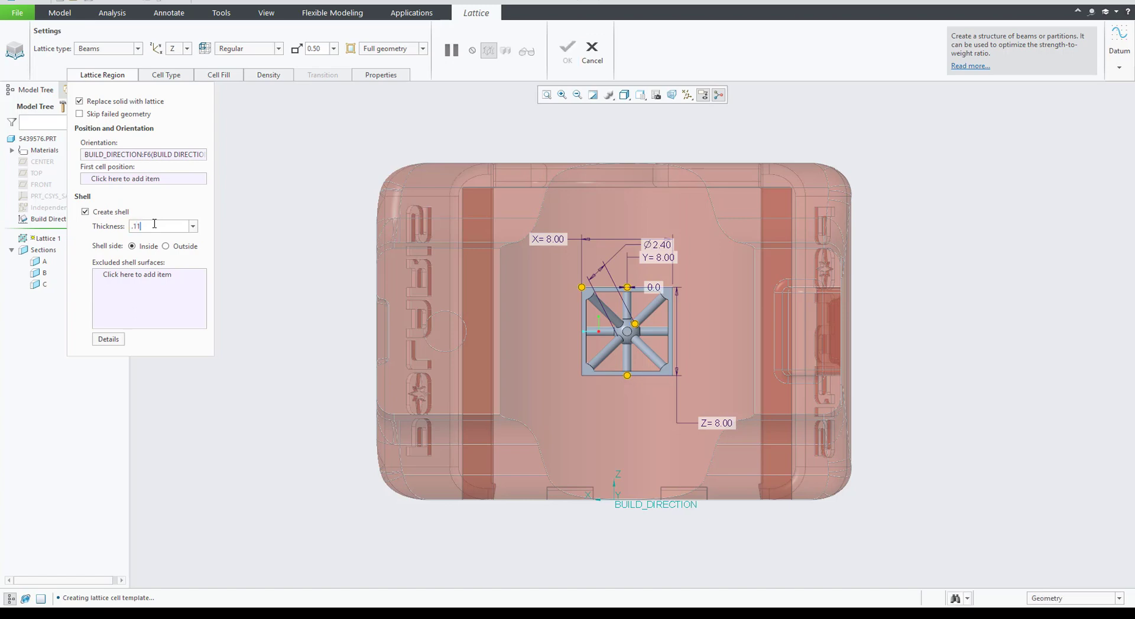
type("11")
key("Return")
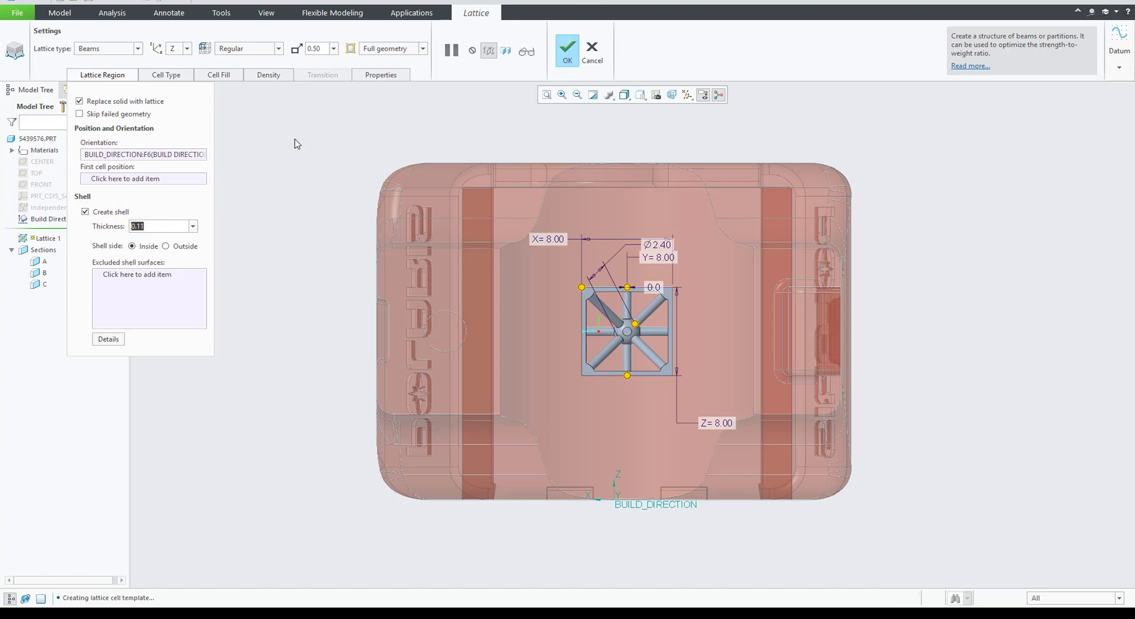
- Use the Star cell configuration with 0.33 ball diameter and 0.33 beam cross-section
left_click(218, 75)
left_click(273, 119)
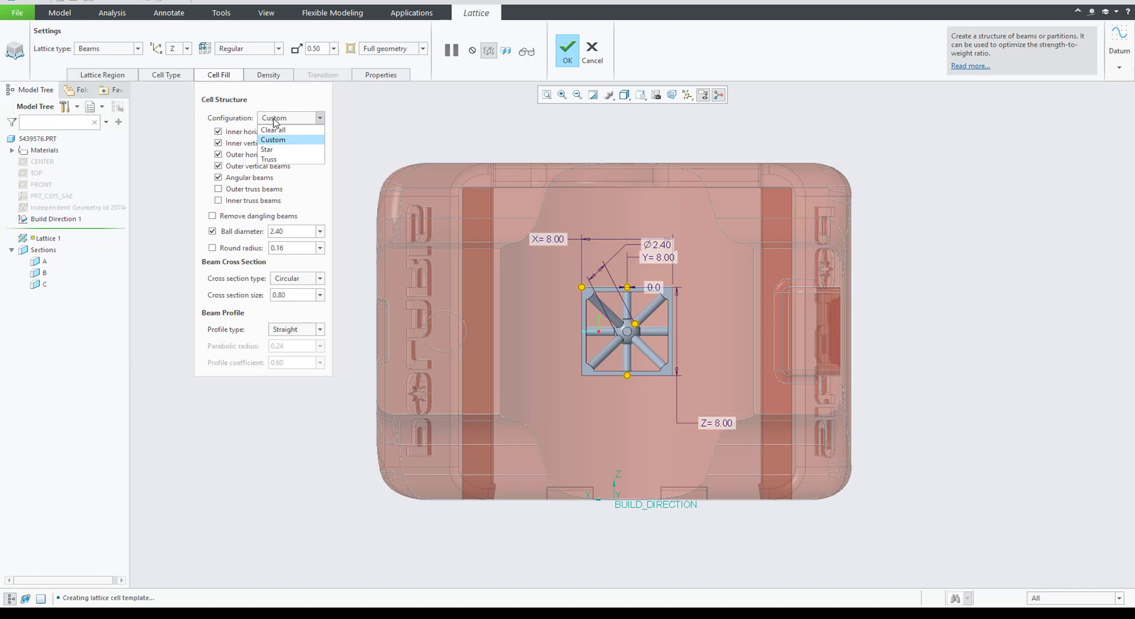
left_click(274, 150)
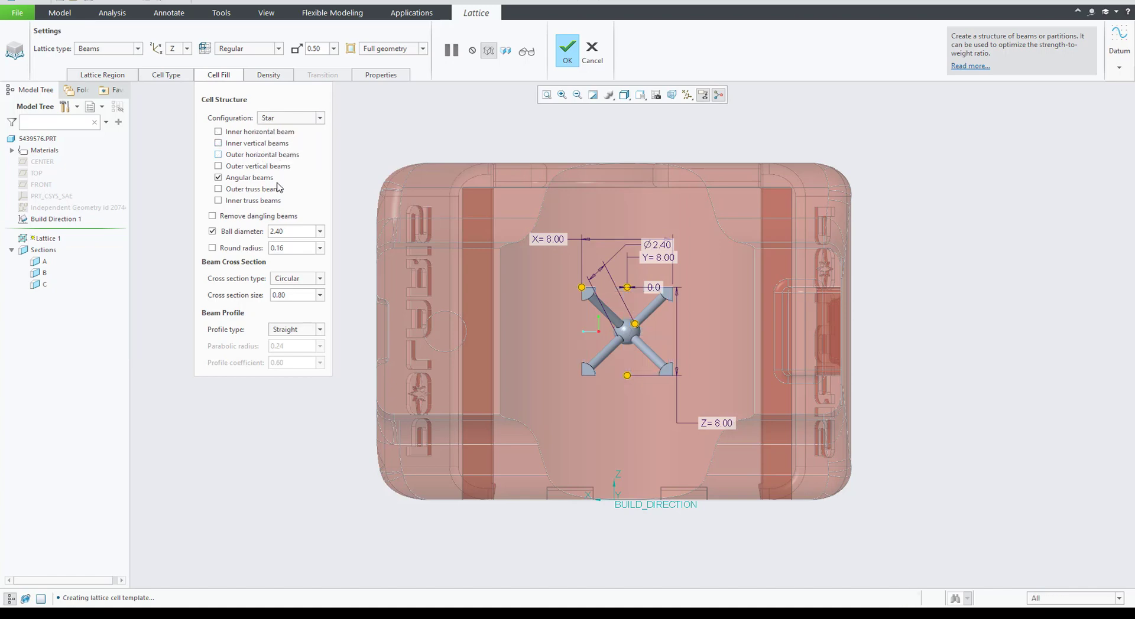
double_click(300, 230)
type("0.33")
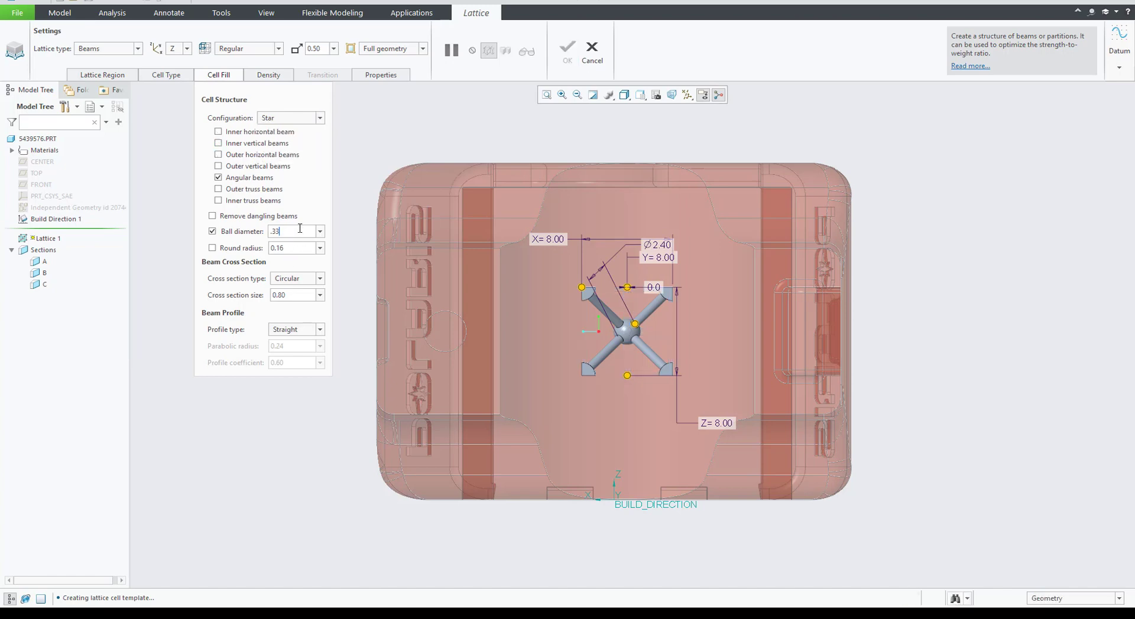
key("Return")
double_click(301, 295)
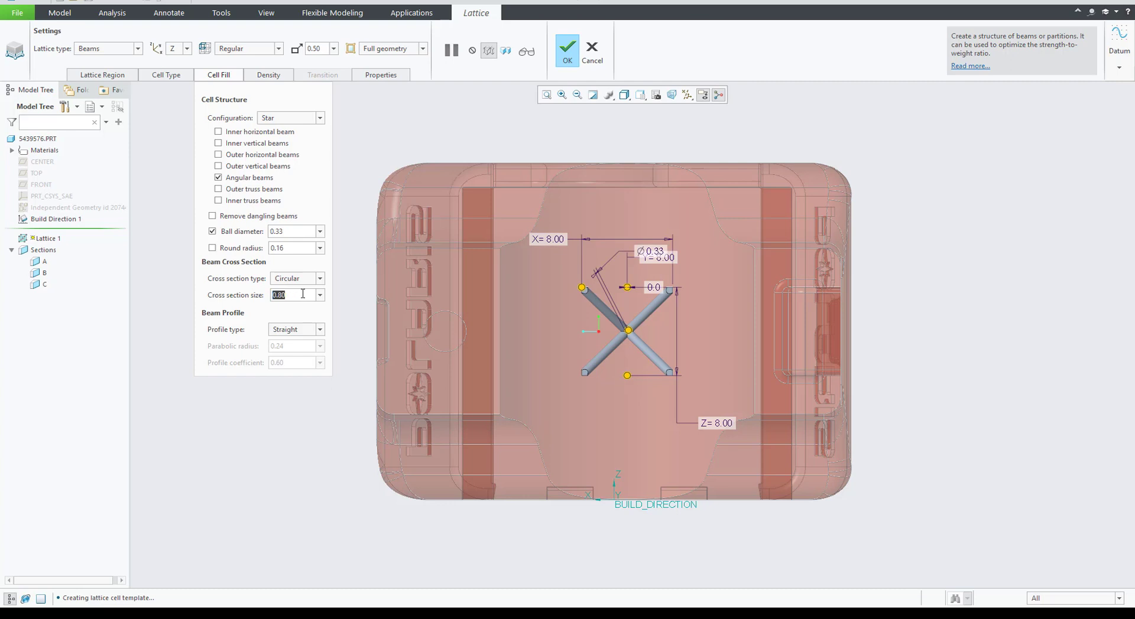
type("0.33")
key("Return")
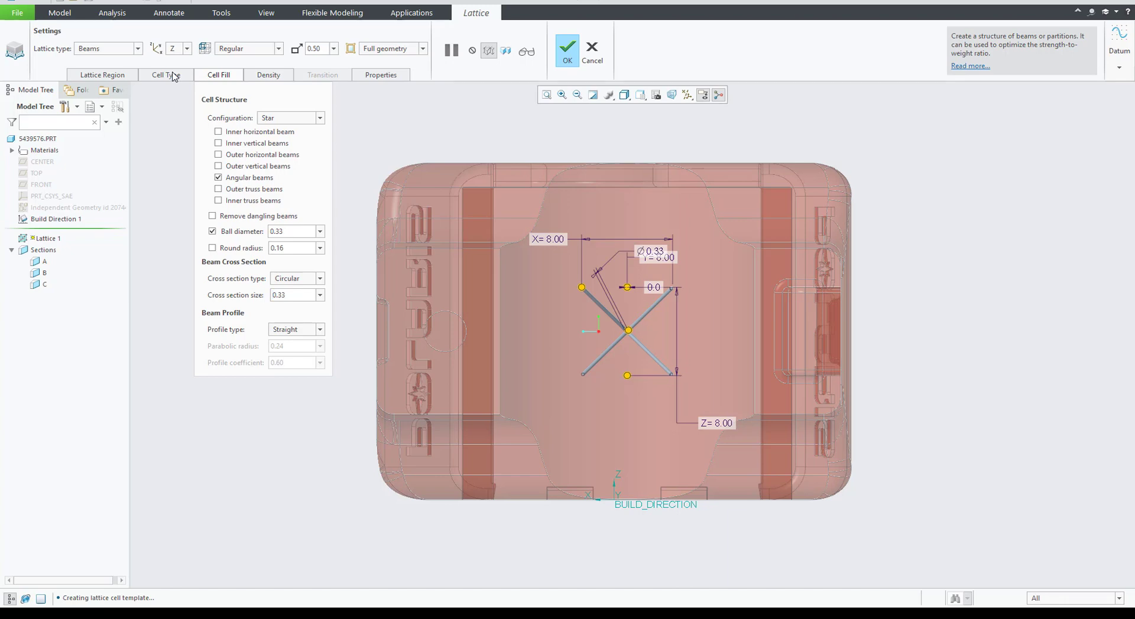
- Switch the lattice beam geometry from Full to Simplified
left_click(173, 75)
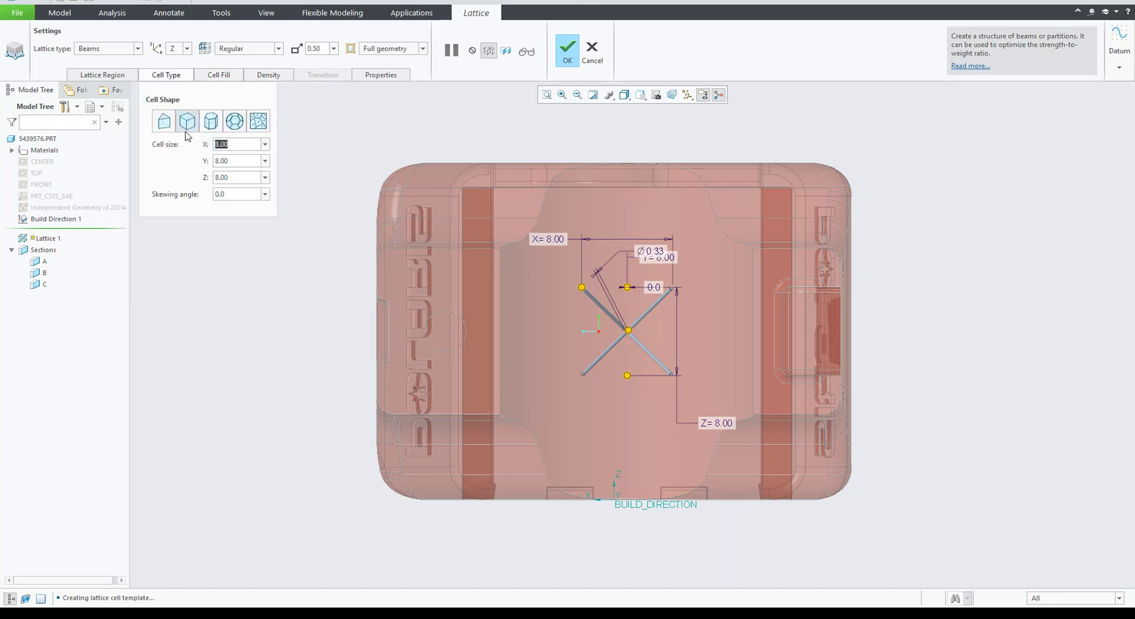
left_click(423, 49)
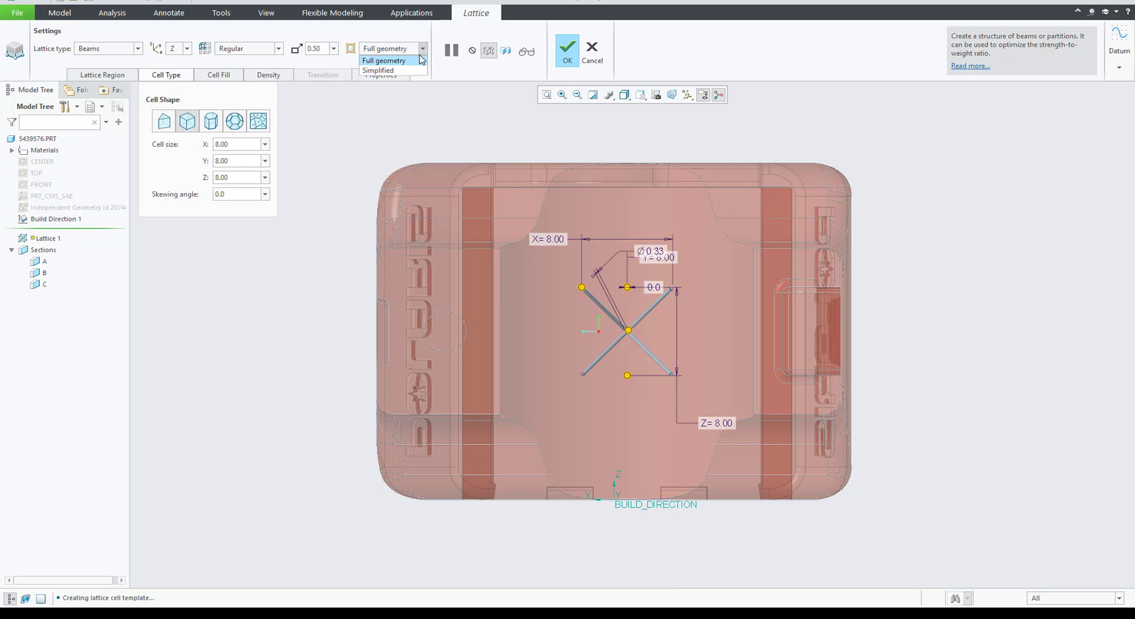
left_click(385, 70)
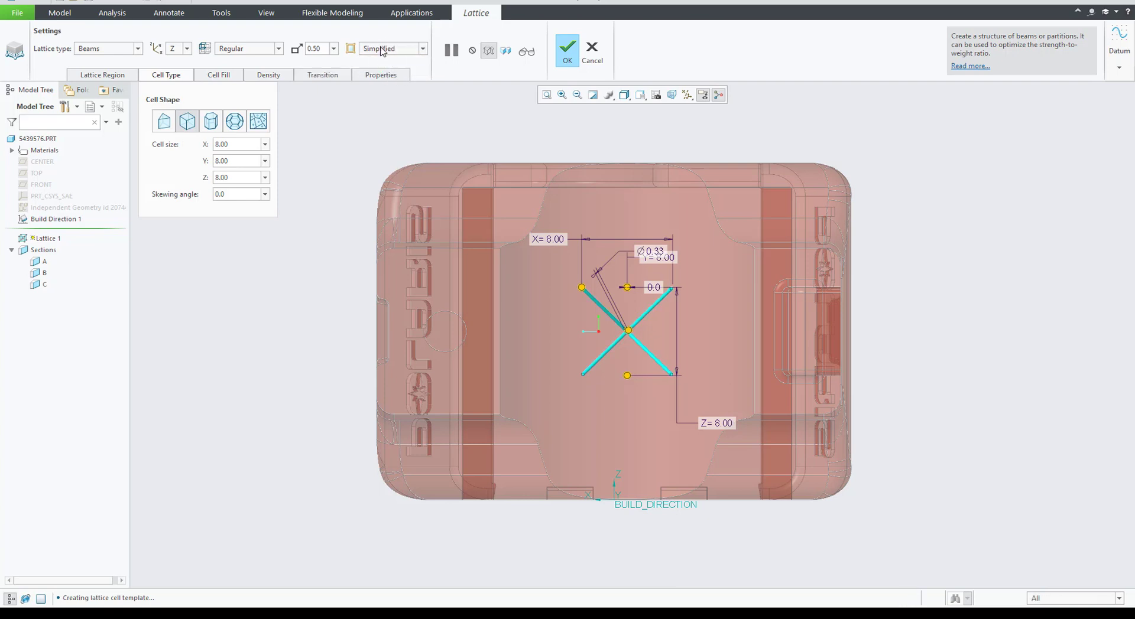
- Set the transition type to Vertical and turn on the live lattice preview
left_click(328, 79)
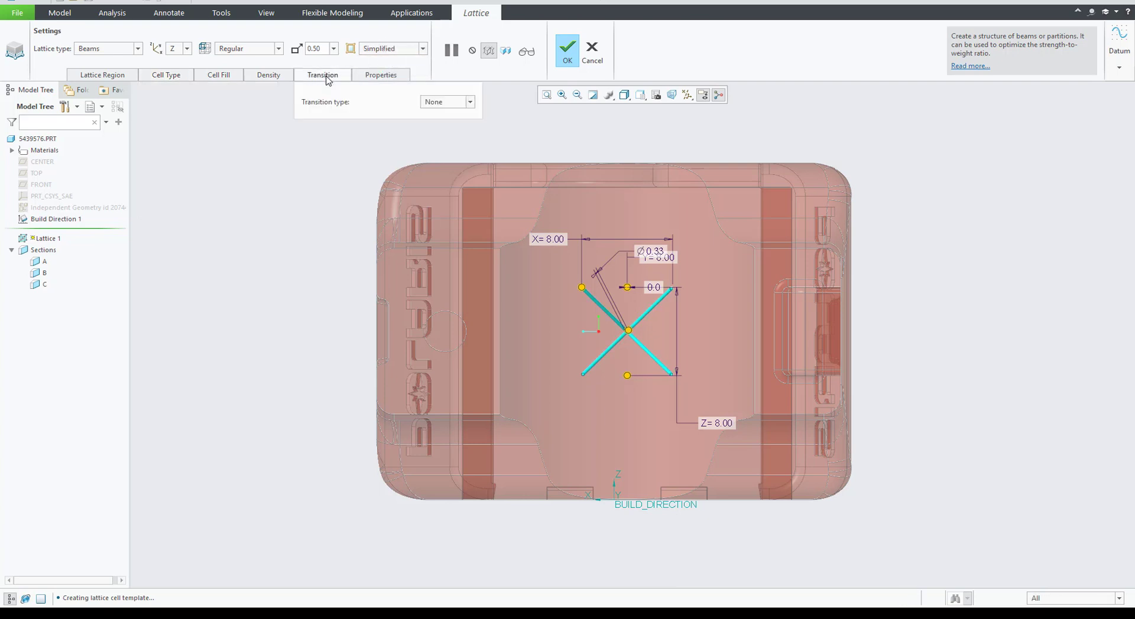
left_click(469, 102)
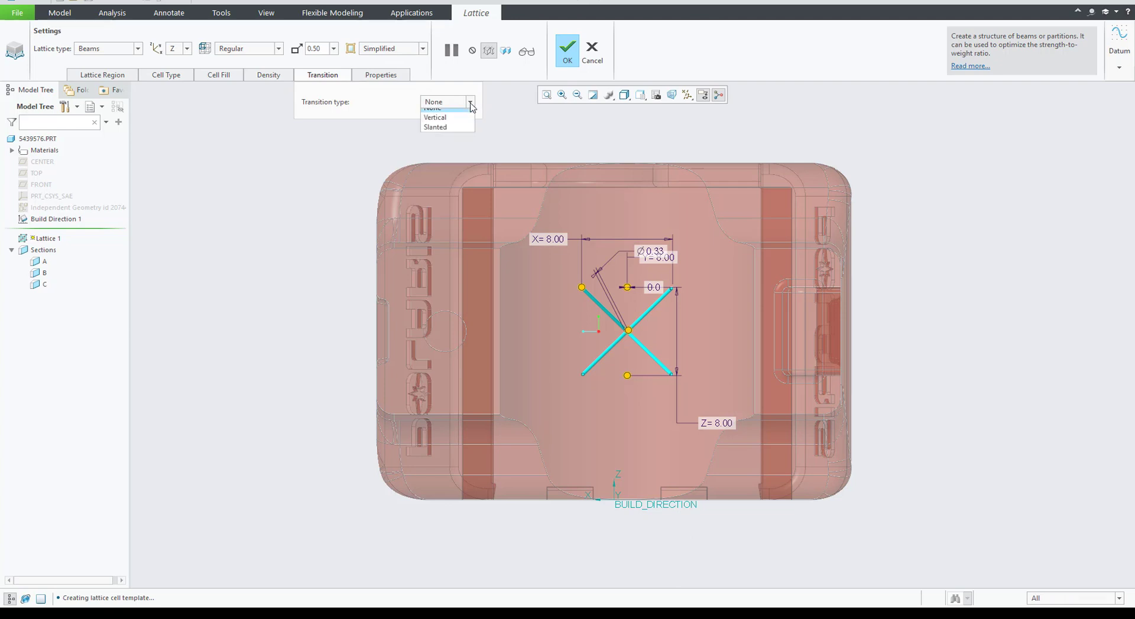
left_click(439, 125)
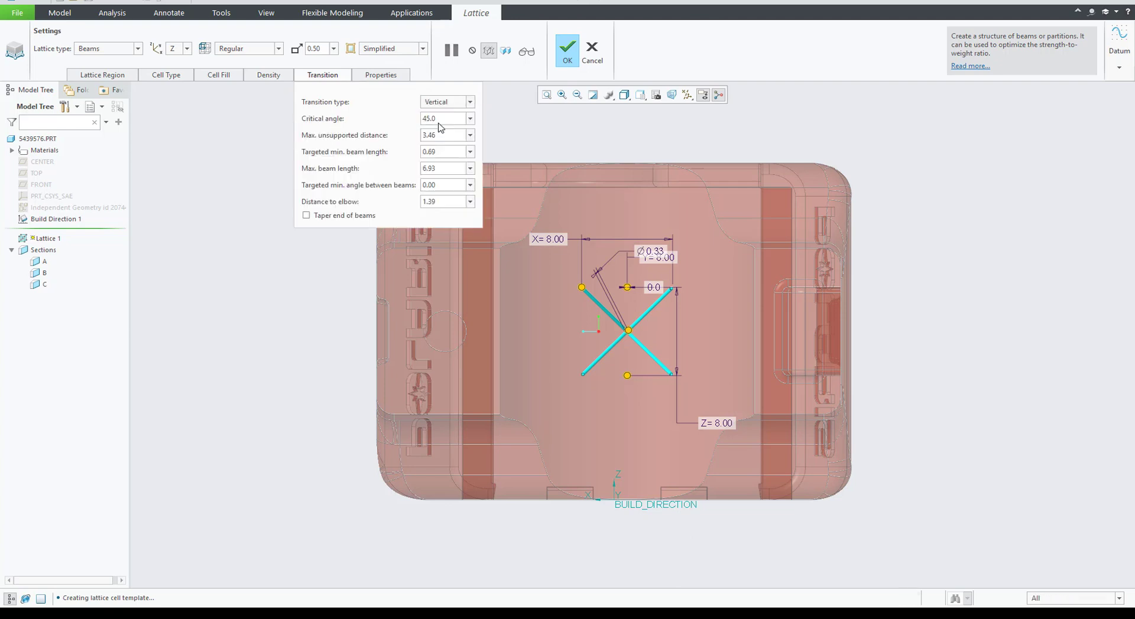
middle_click_drag(594, 150, 706, 160, "shift")
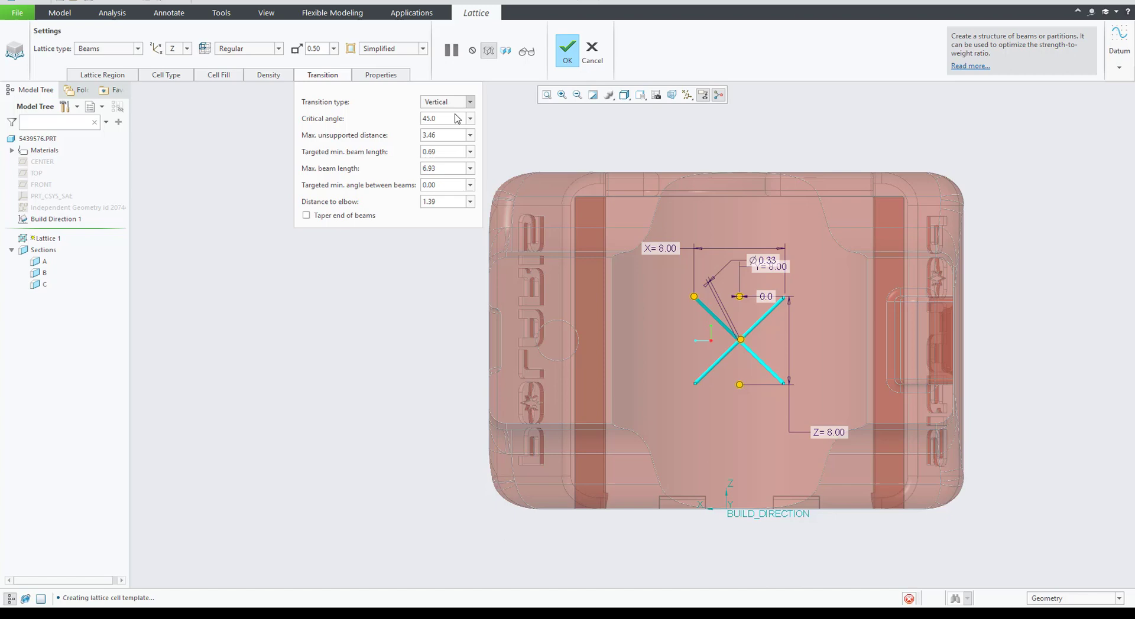
left_click(505, 50)
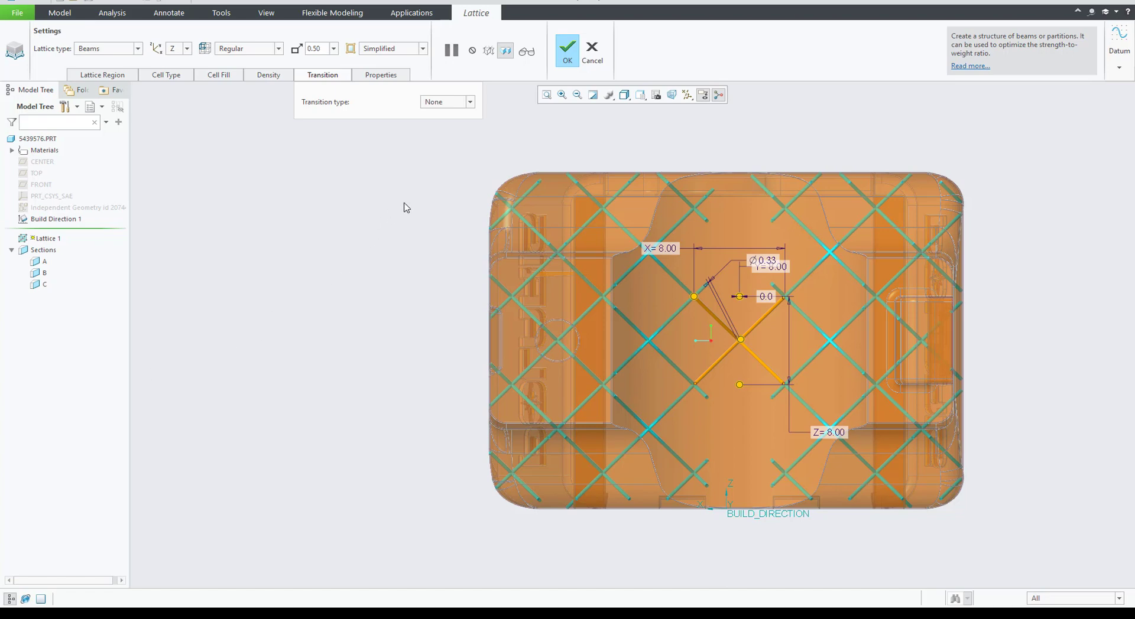
left_click(470, 101)
left_click(457, 126)
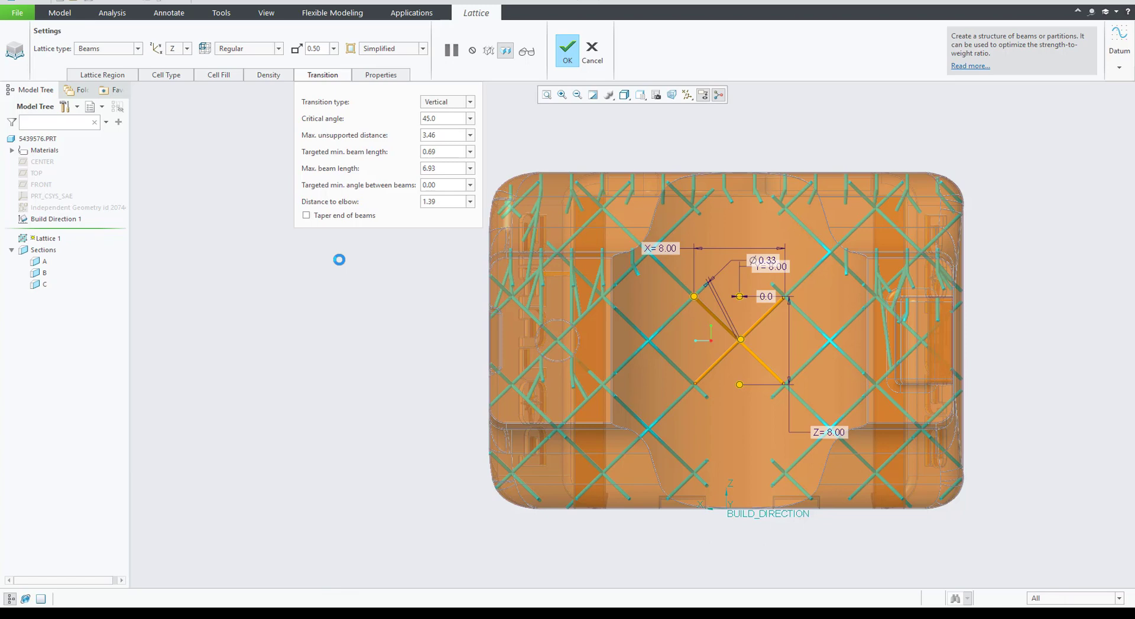
- Enter 15 for Critical angle and 1 for Max. unsupported distance
left_click(444, 118)
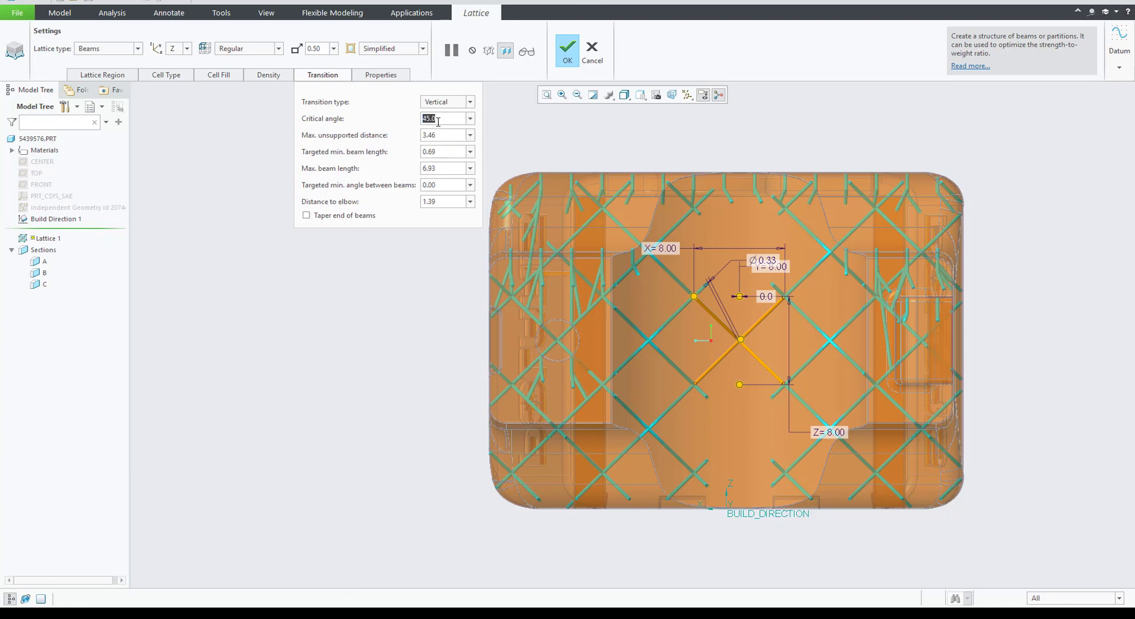
type("15")
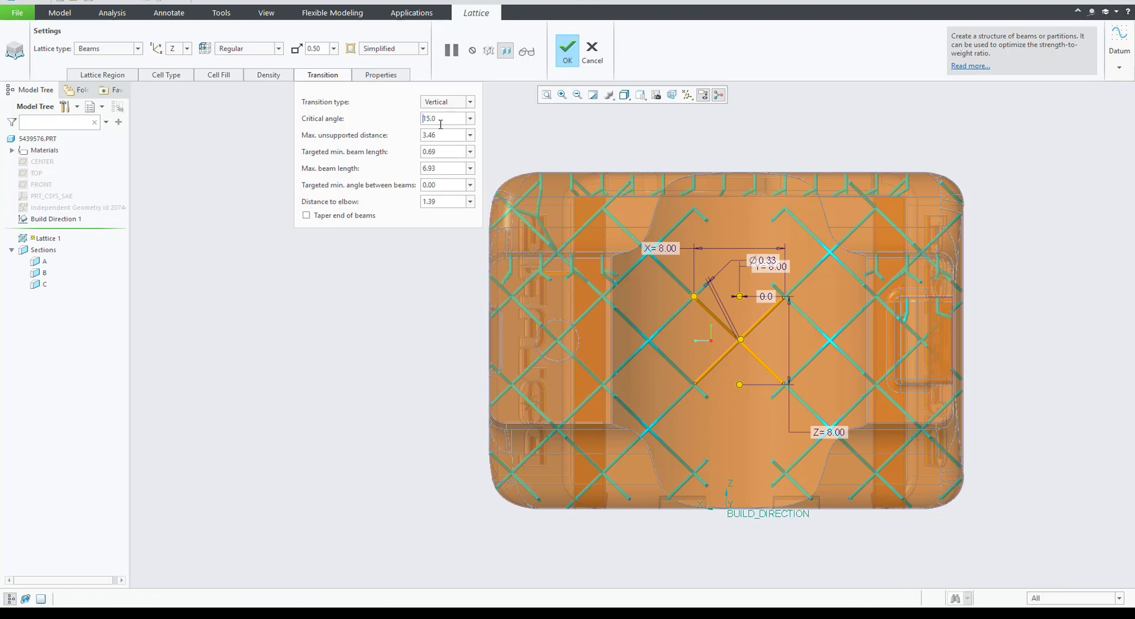
left_click(442, 134)
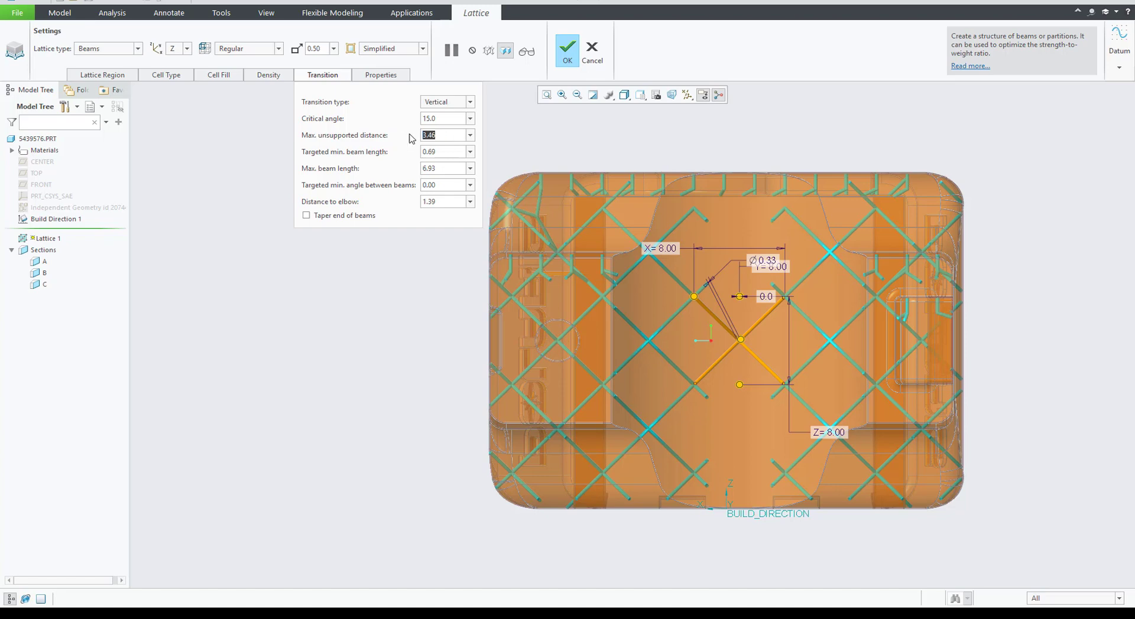
type("1")
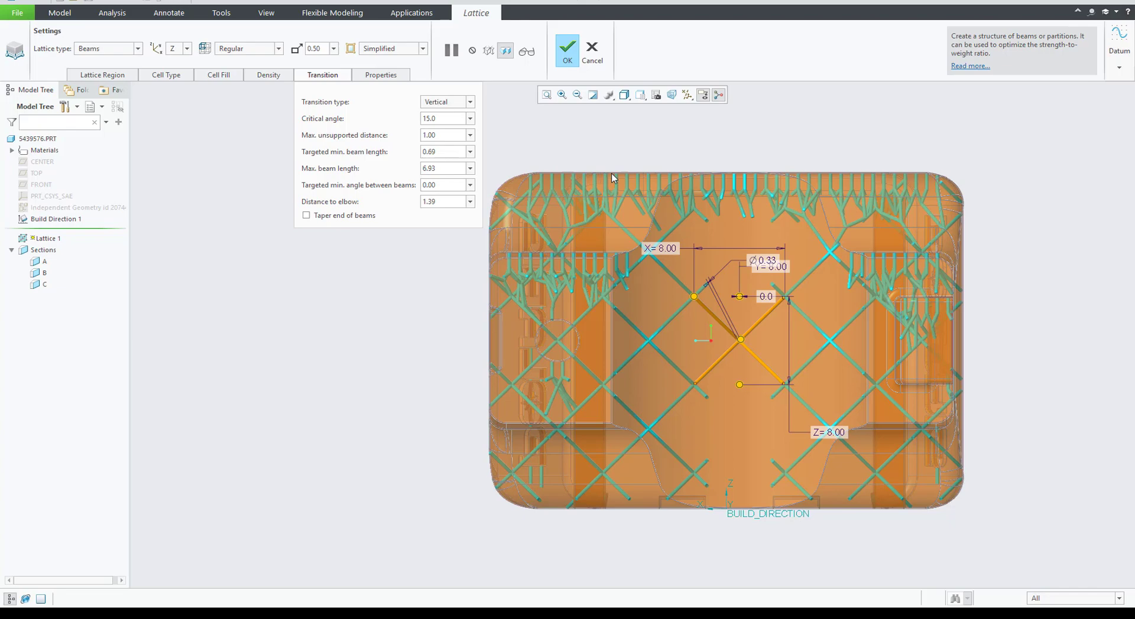
- Check the lattice from a side view, change Critical angle to 35, then return to LEFT
left_click(643, 98)
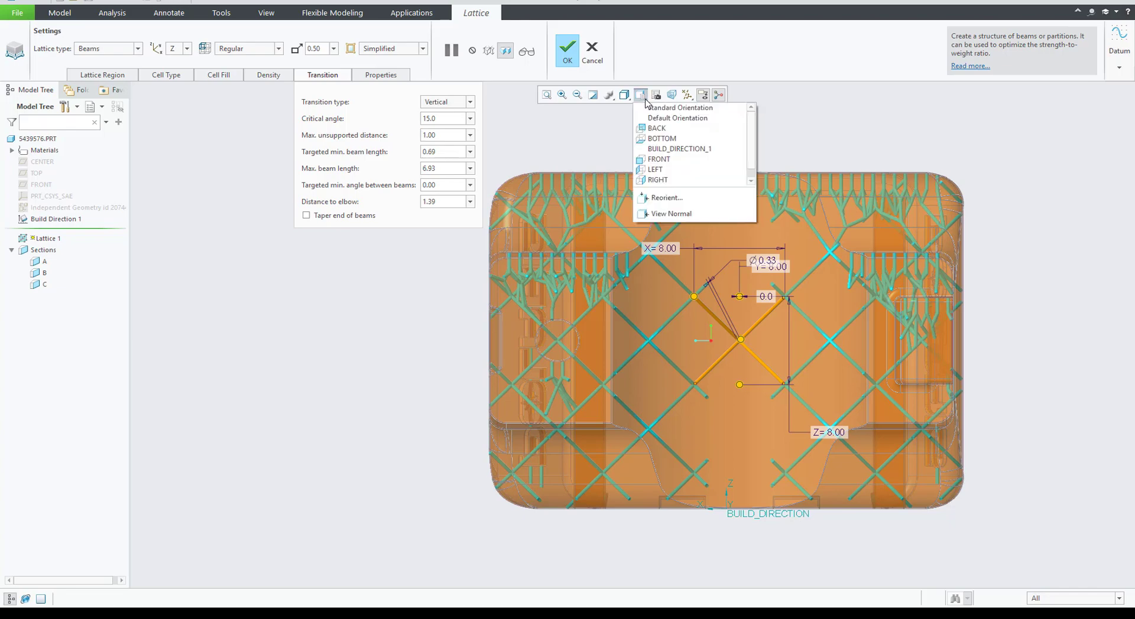
left_click(662, 133)
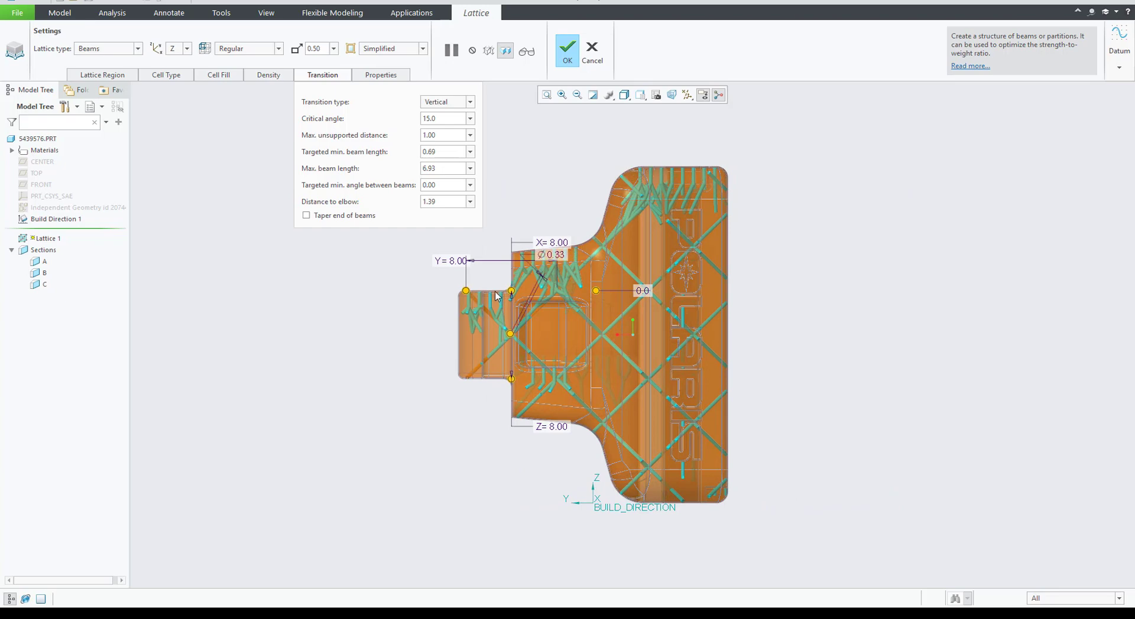
left_click(451, 118)
type("35")
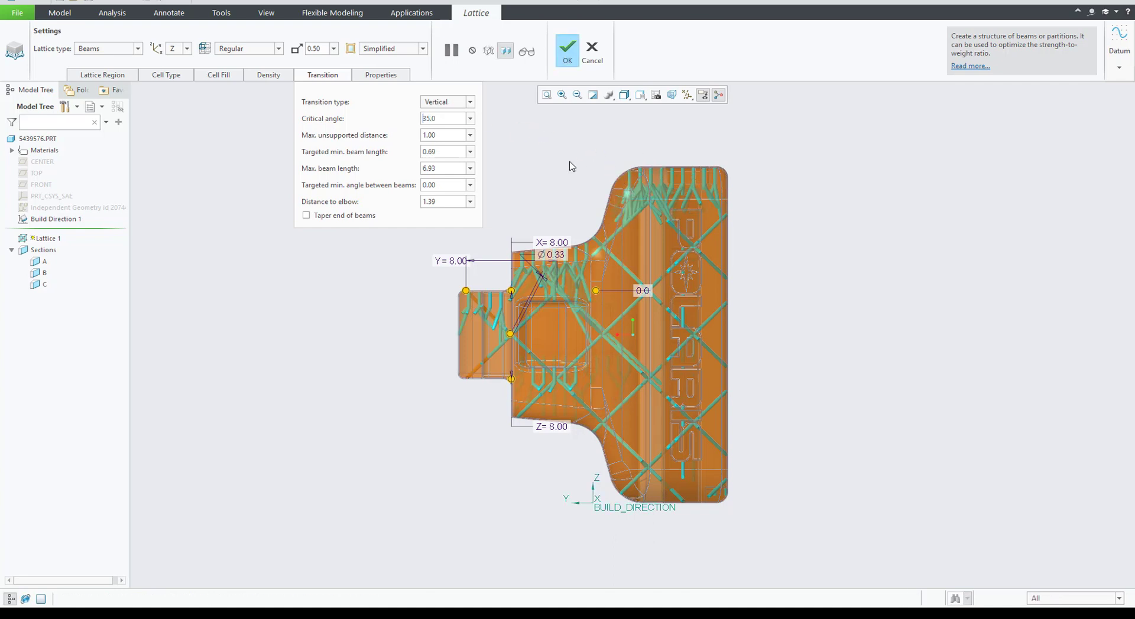
left_click(641, 95)
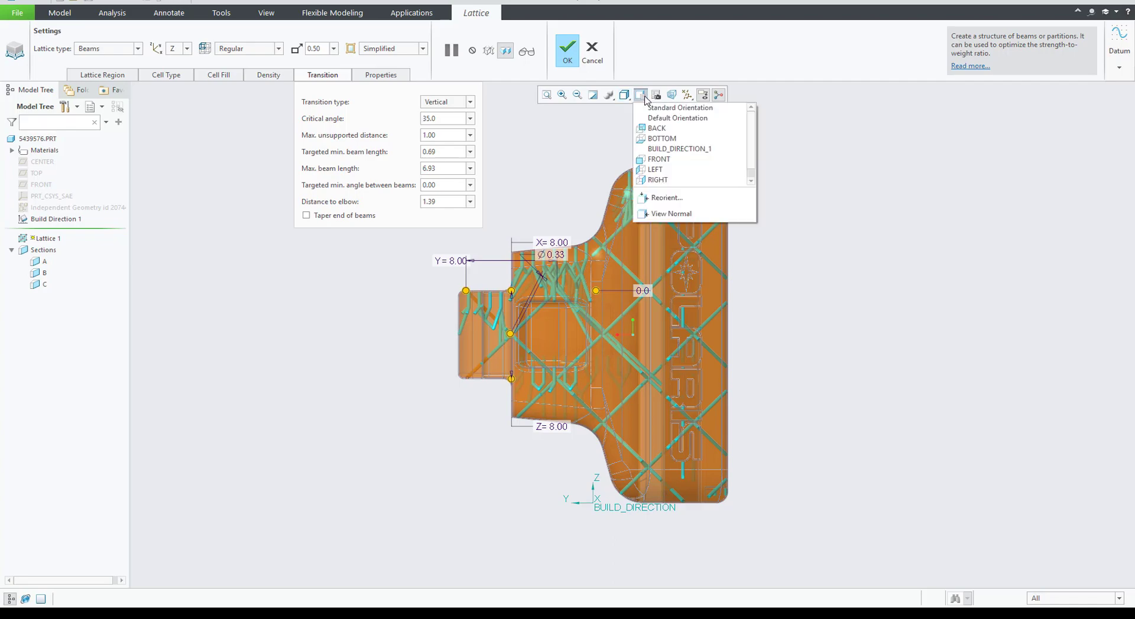
left_click(670, 172)
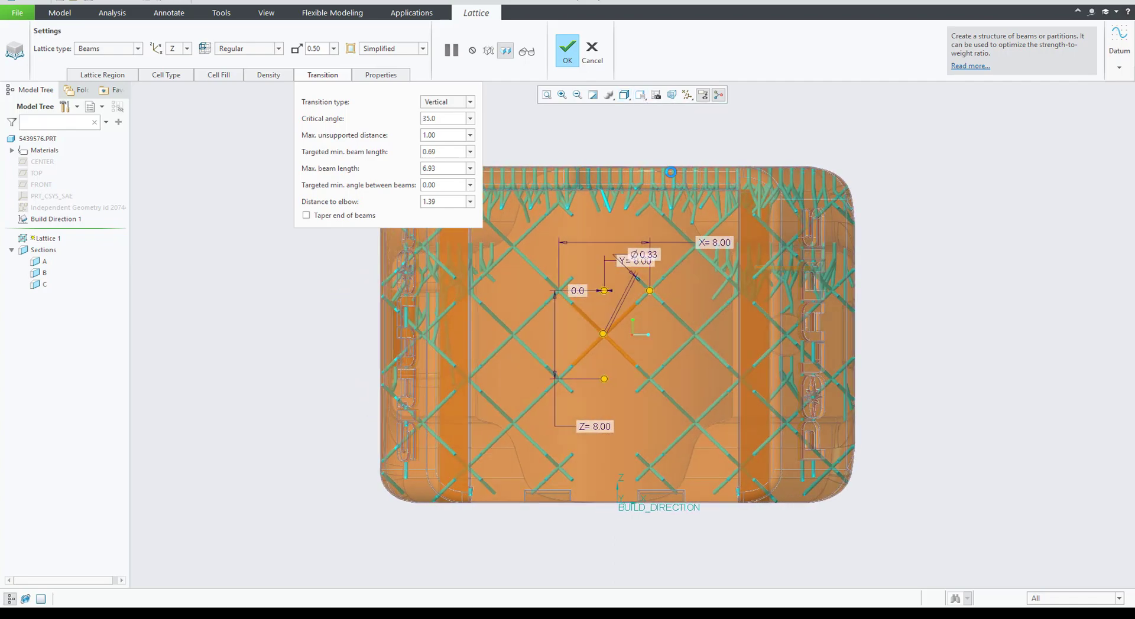
- Set the transition Distance to elbow to 1
middle_click_drag(670, 172, 801, 172, "shift")
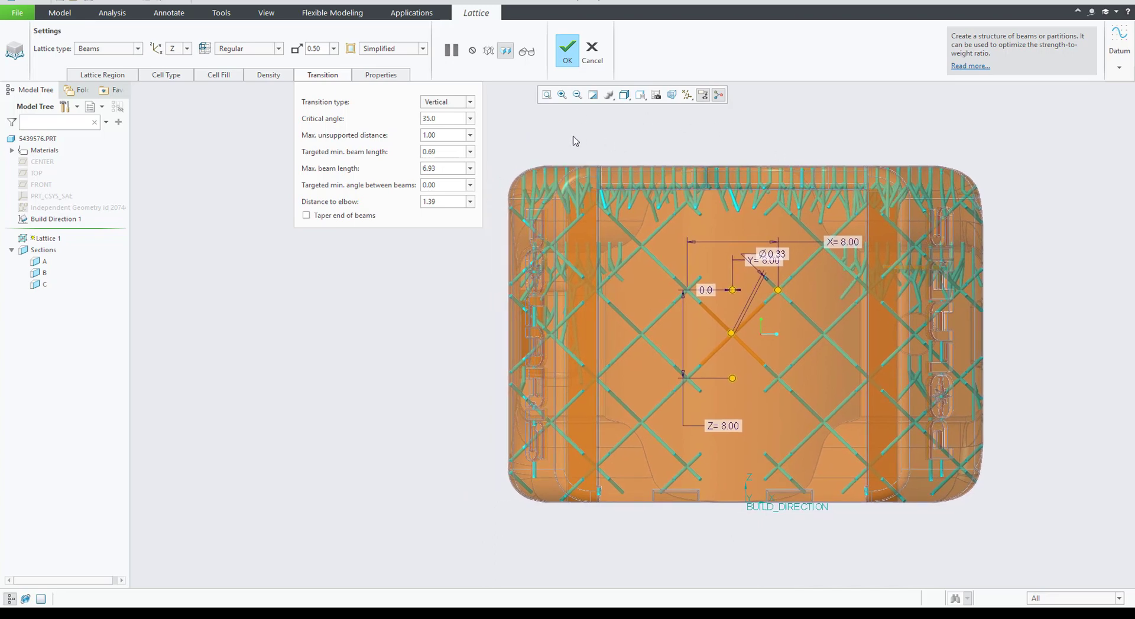
left_click(448, 203)
type("1")
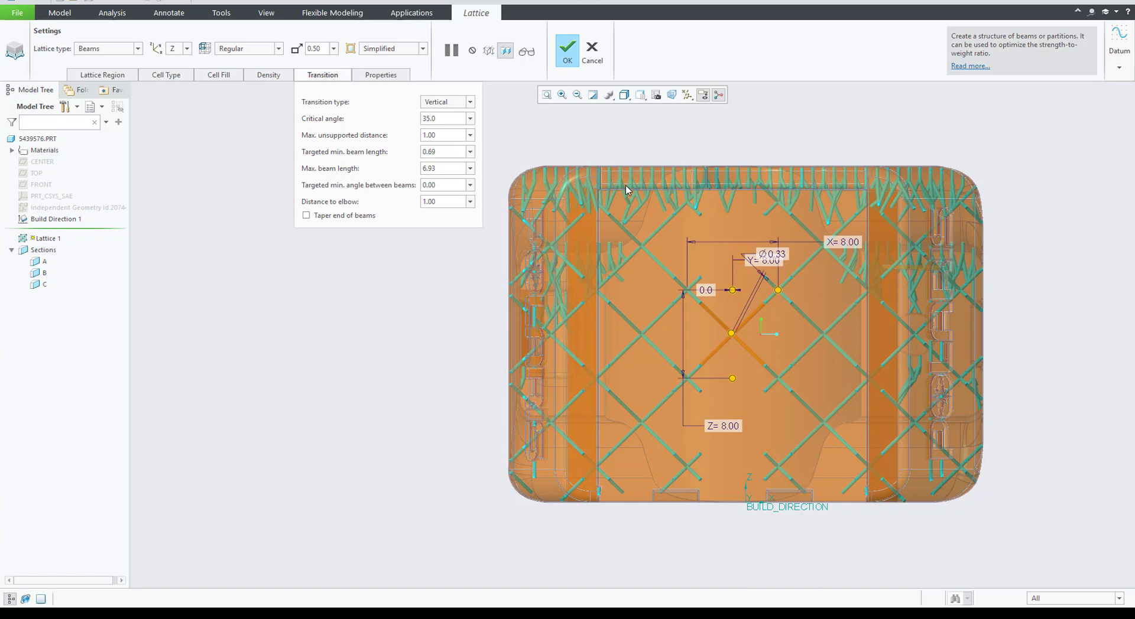
- Enable Taper end of beams and zoom to inspect the tapered transition beams
left_click(306, 215)
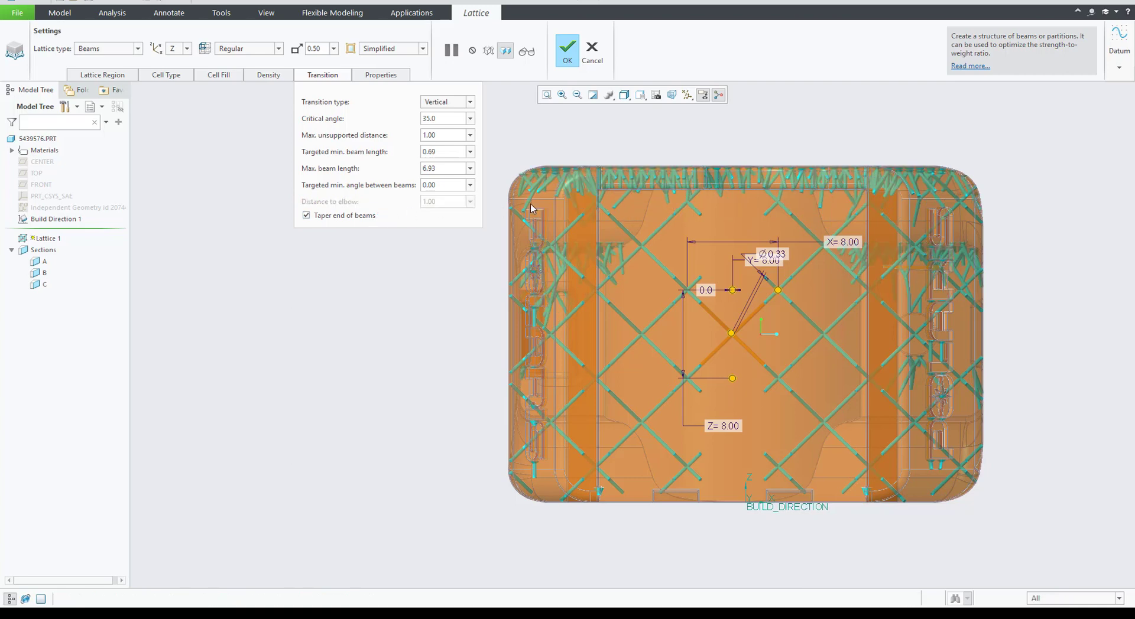
scroll(656, 167, "up", 10)
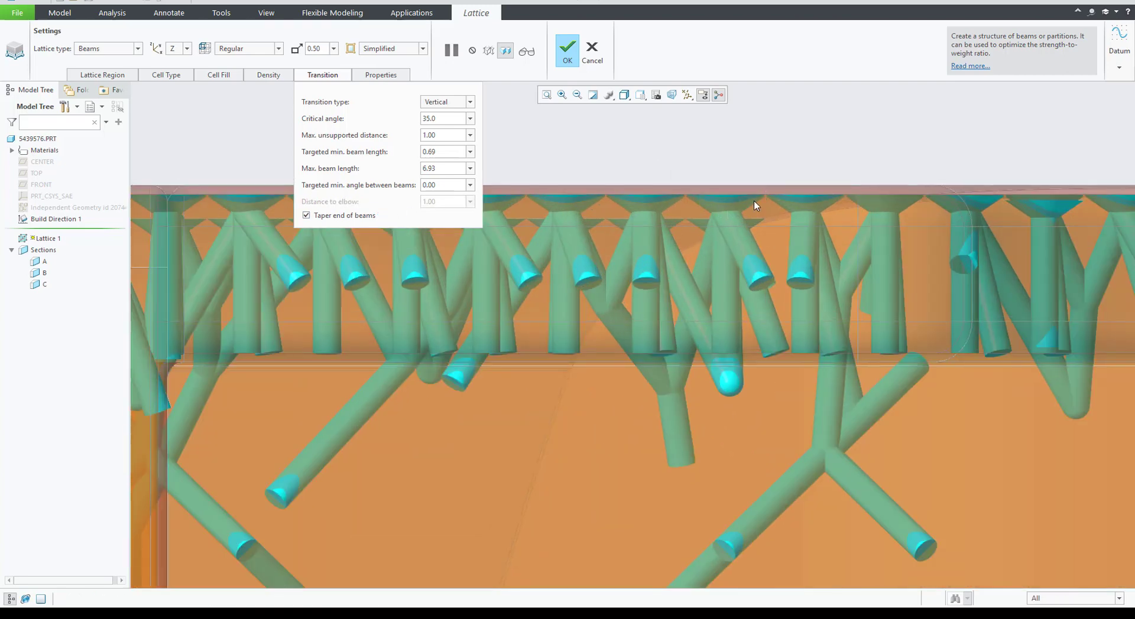
scroll(758, 223, "down", 10)
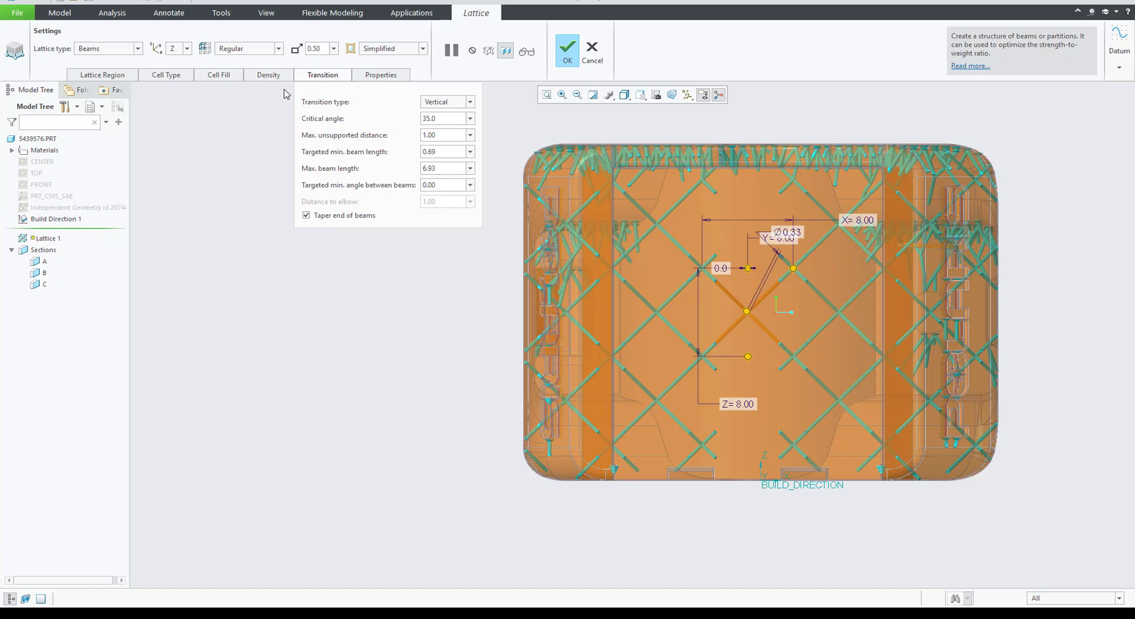
- Complete Lattice 1, then set the next grid lattice's transition type to Vertical
left_click(567, 58)
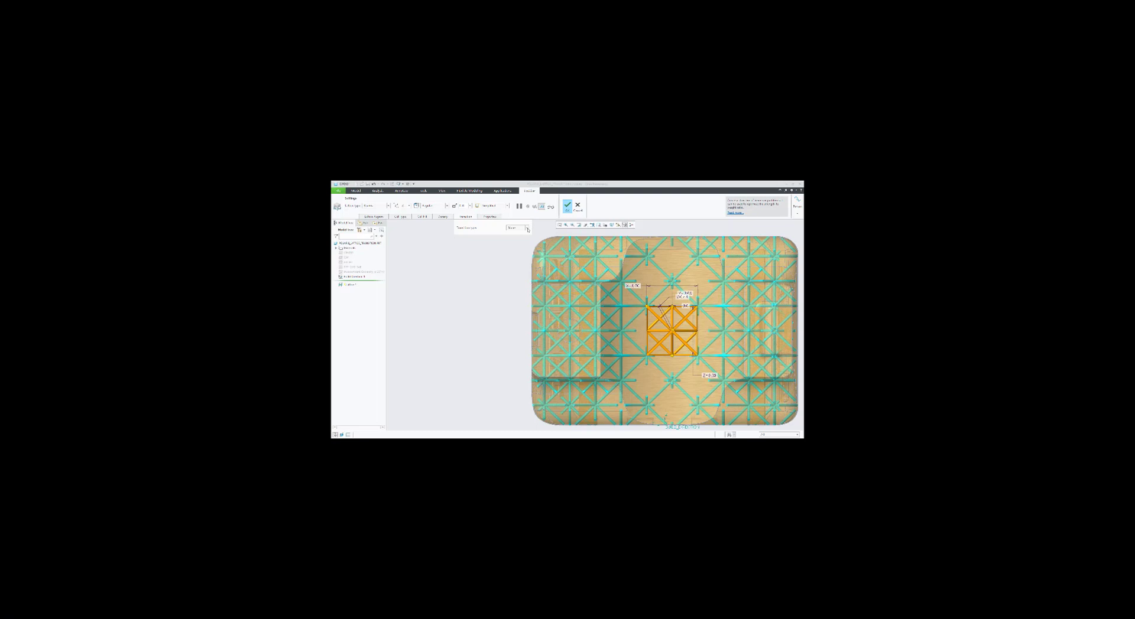
left_click(527, 229)
left_click(518, 240)
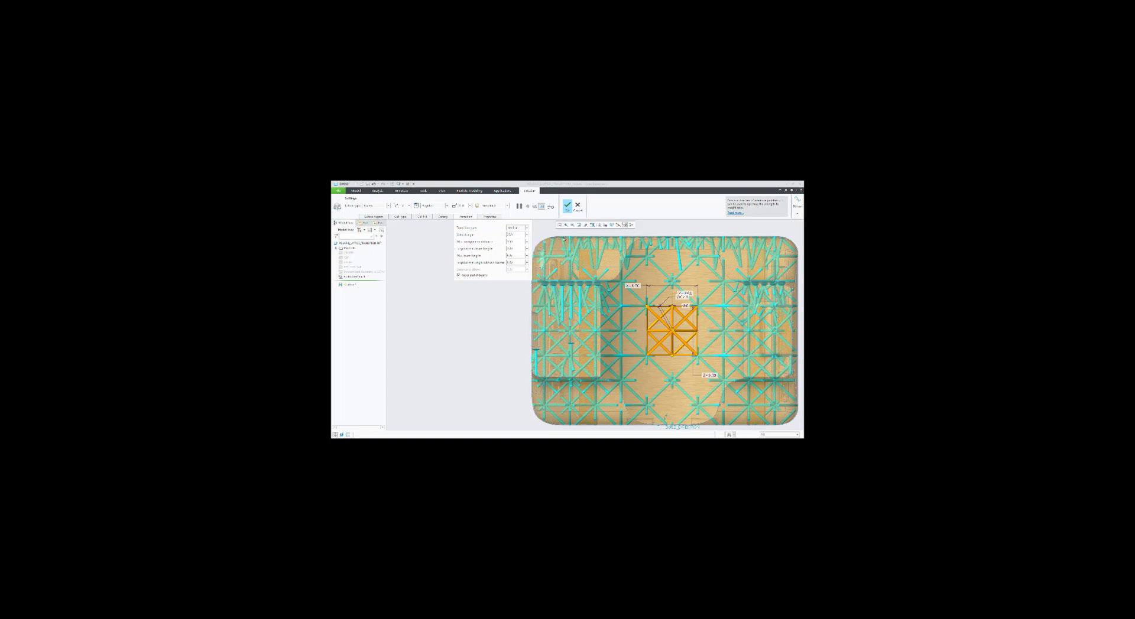
- Set the lattice's Transition type to Slanted instead of vertical transition beams
left_click(526, 229)
left_click(515, 241)
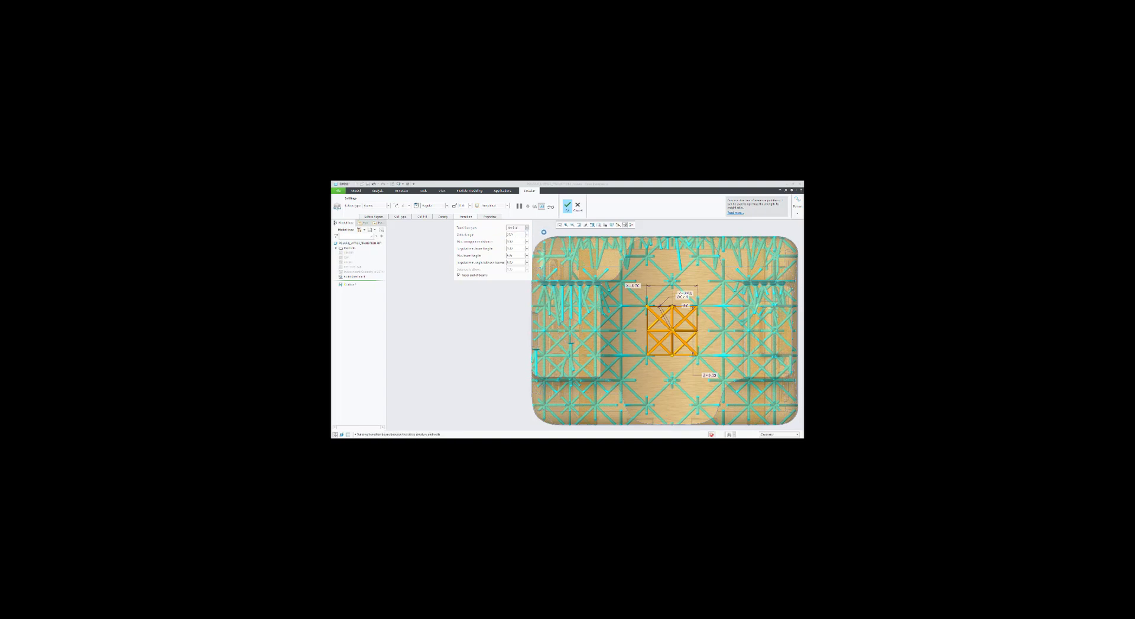